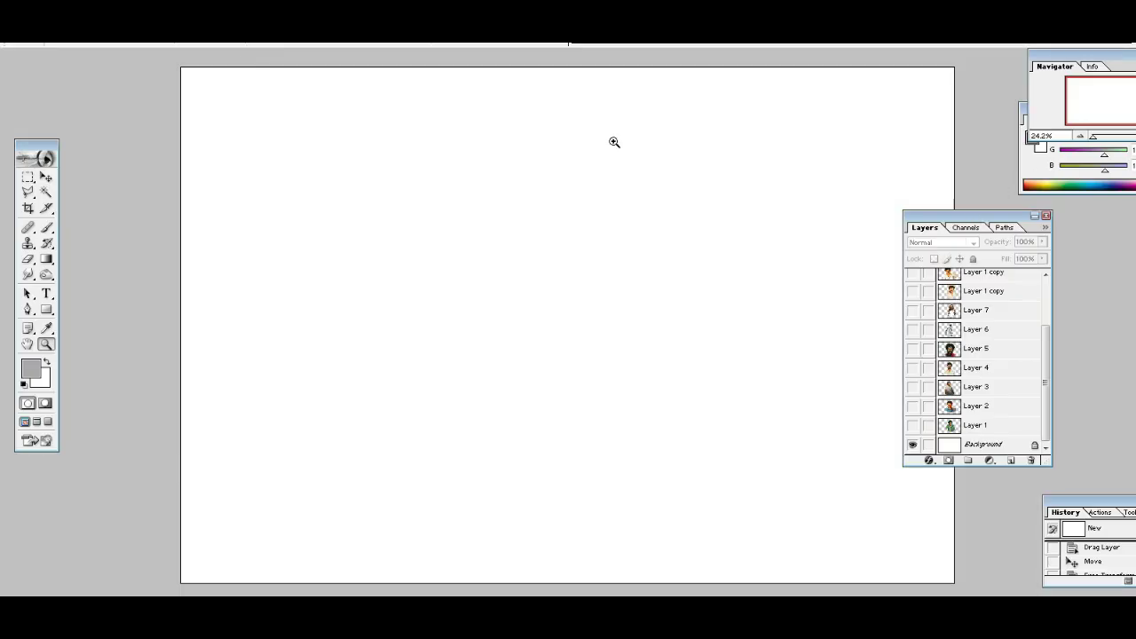
# Show and select Layer 1's green-jacket portrait and shift it slightly left on the canvas.
pyautogui.click(49, 178)
pyautogui.moveTo(986, 227); pyautogui.dragTo(1054, 227)
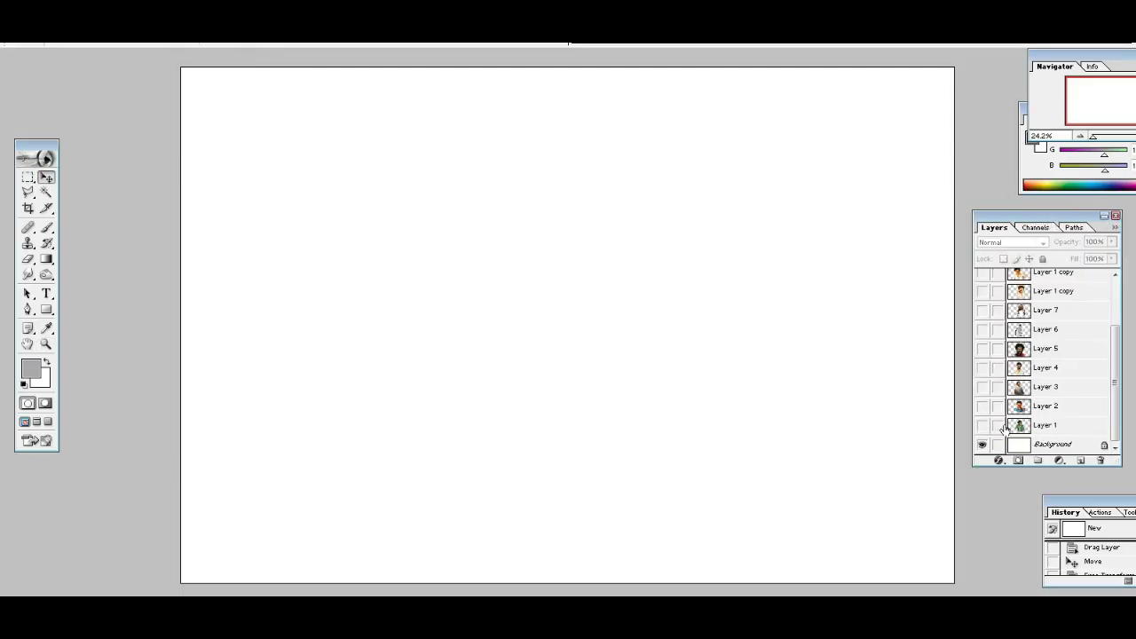
pyautogui.click(982, 426)
pyautogui.click(1045, 426)
pyautogui.moveTo(664, 341); pyautogui.dragTo(629, 339)
# Add a grey Solid Color fill layer (S 1, B 60) and reselect Layer 1.
pyautogui.click(1059, 461)
pyautogui.click(1038, 229)
pyautogui.click(518, 485)
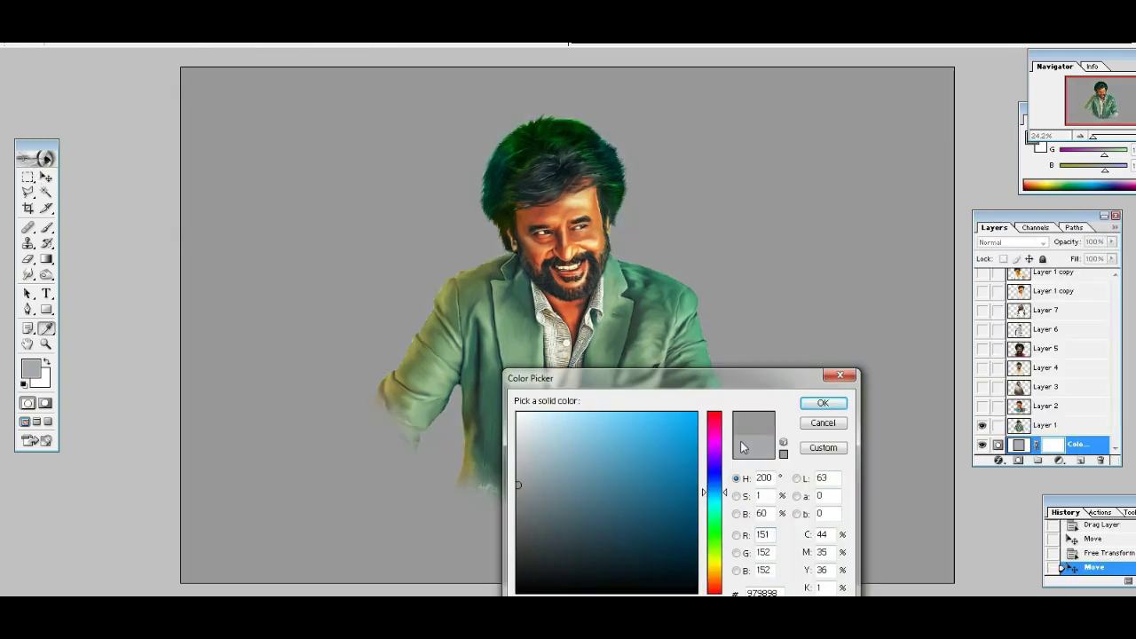
pyautogui.click(823, 403)
pyautogui.click(1053, 428)
pyautogui.press('z')
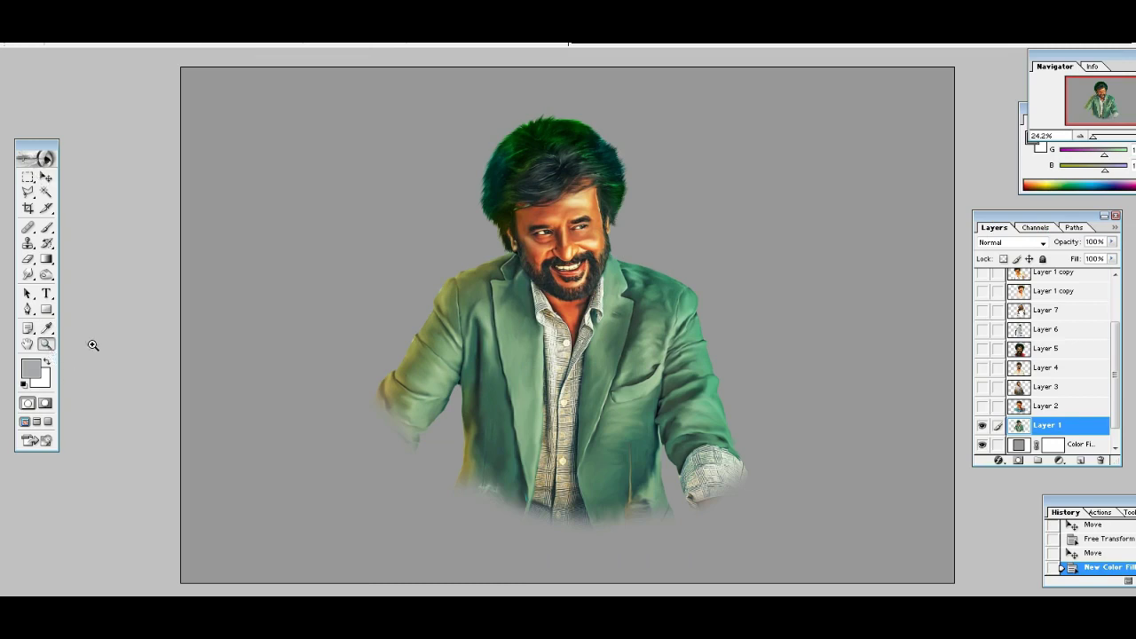
pyautogui.click(559, 250)
pyautogui.click(588, 271)
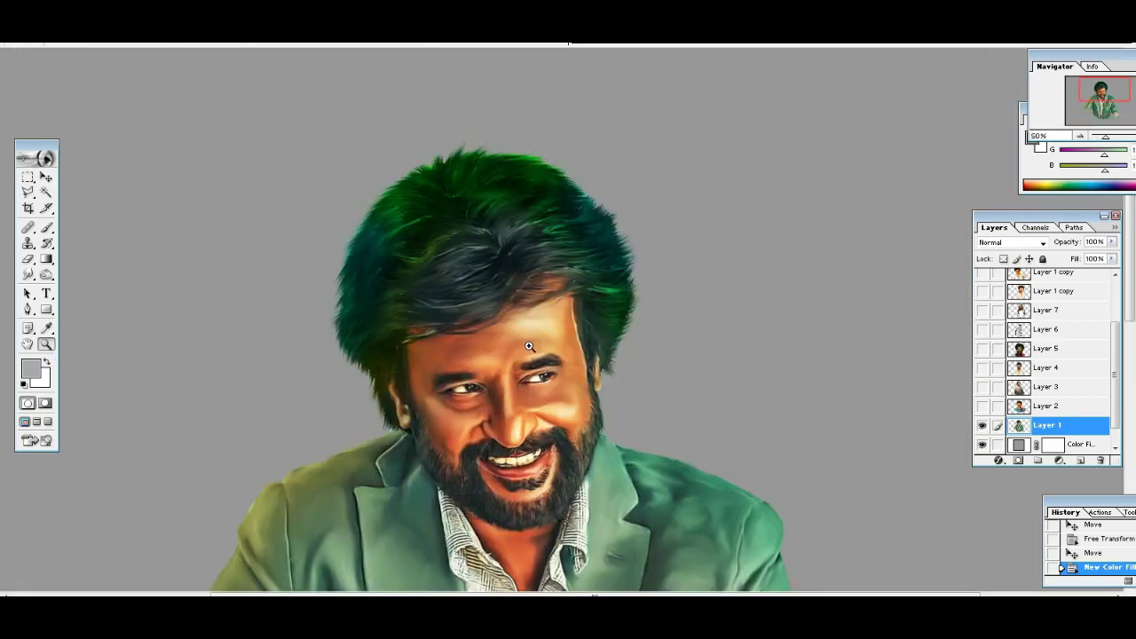
pyautogui.click(530, 346)
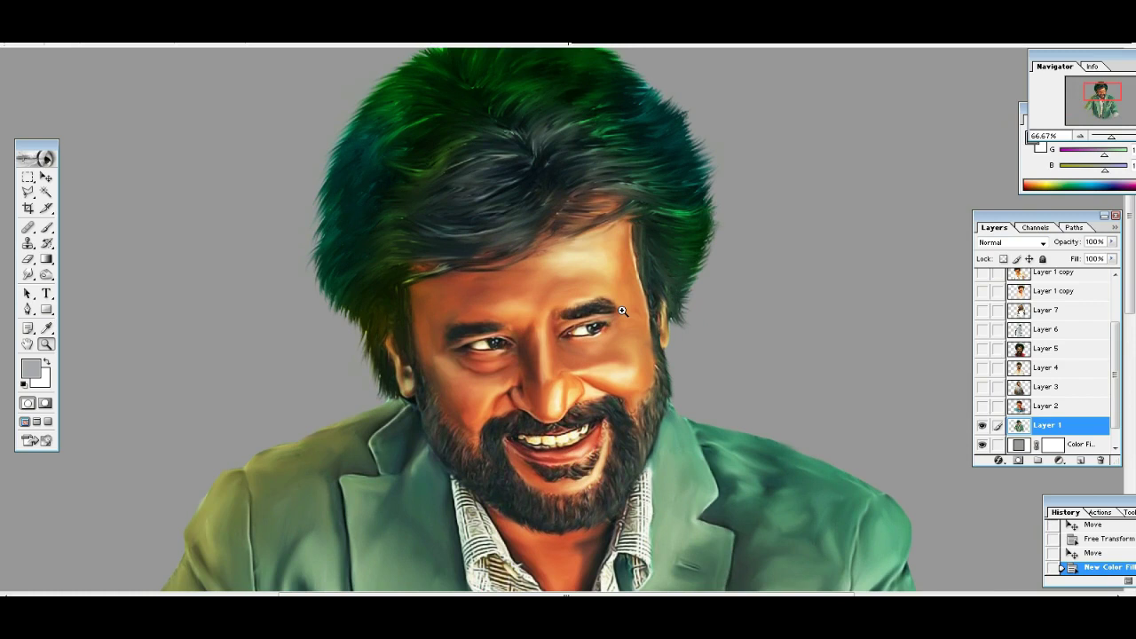
pyautogui.scroll(-5, 616, 340)
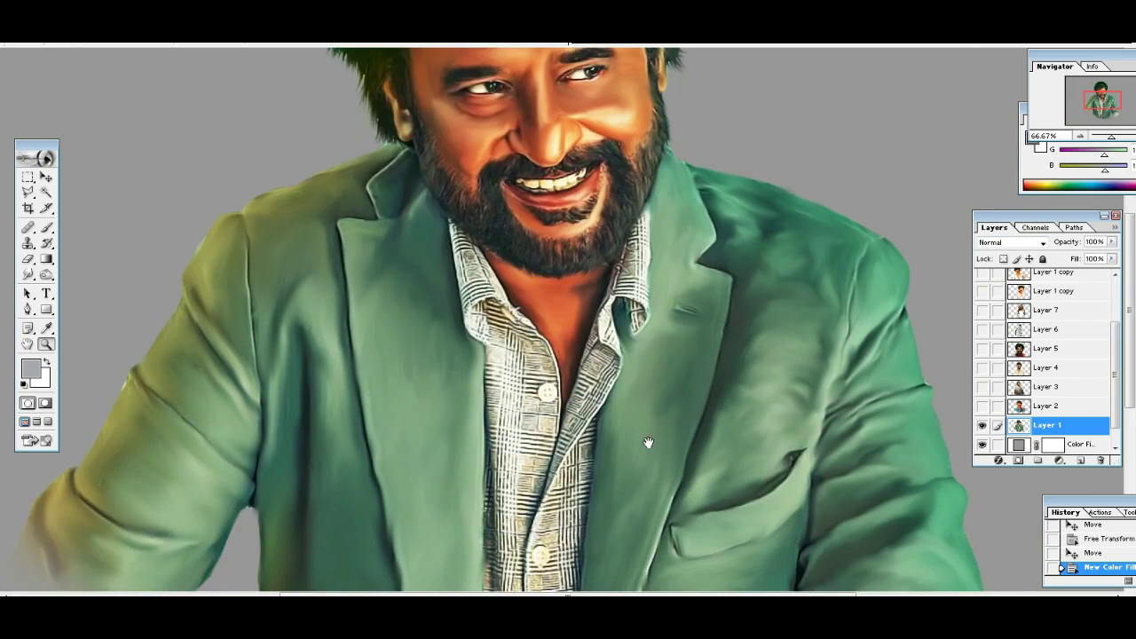
pyautogui.moveTo(648, 442); pyautogui.dragTo(628, 307)
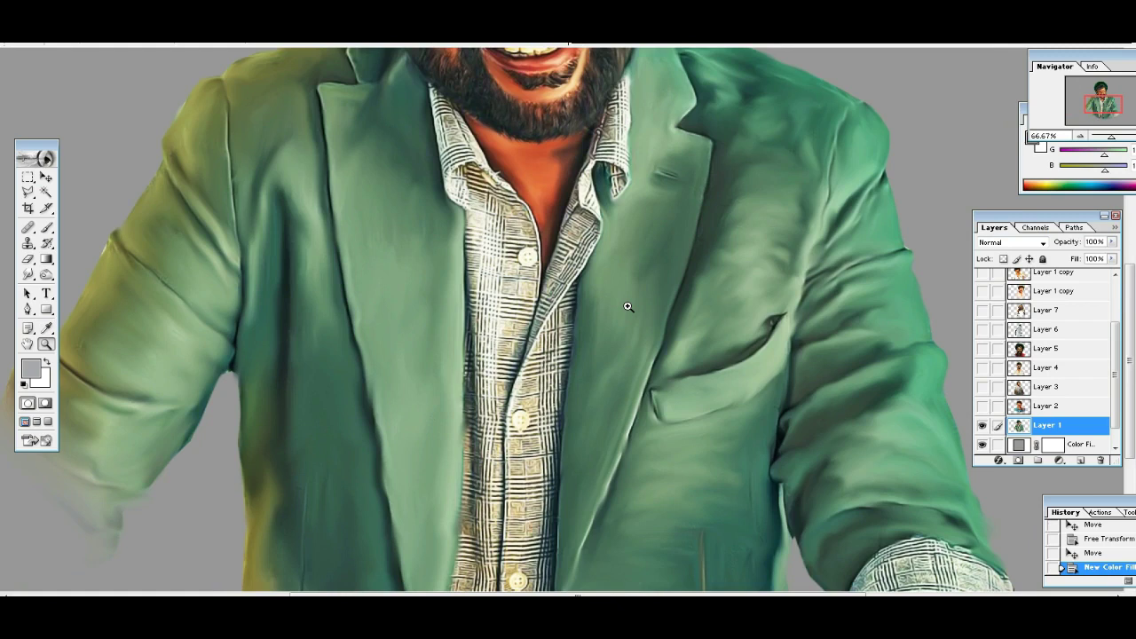
pyautogui.scroll(-5, 588, 320)
pyautogui.rightClick(609, 203)
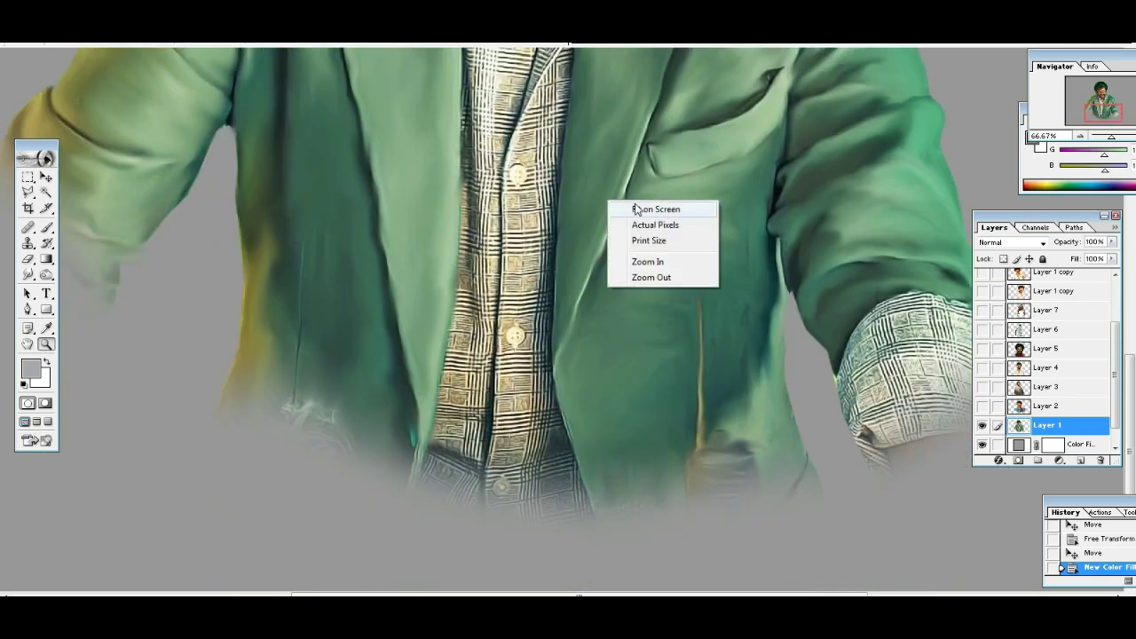
pyautogui.click(636, 209)
pyautogui.click(630, 320)
pyautogui.scroll(-2, 701, 315)
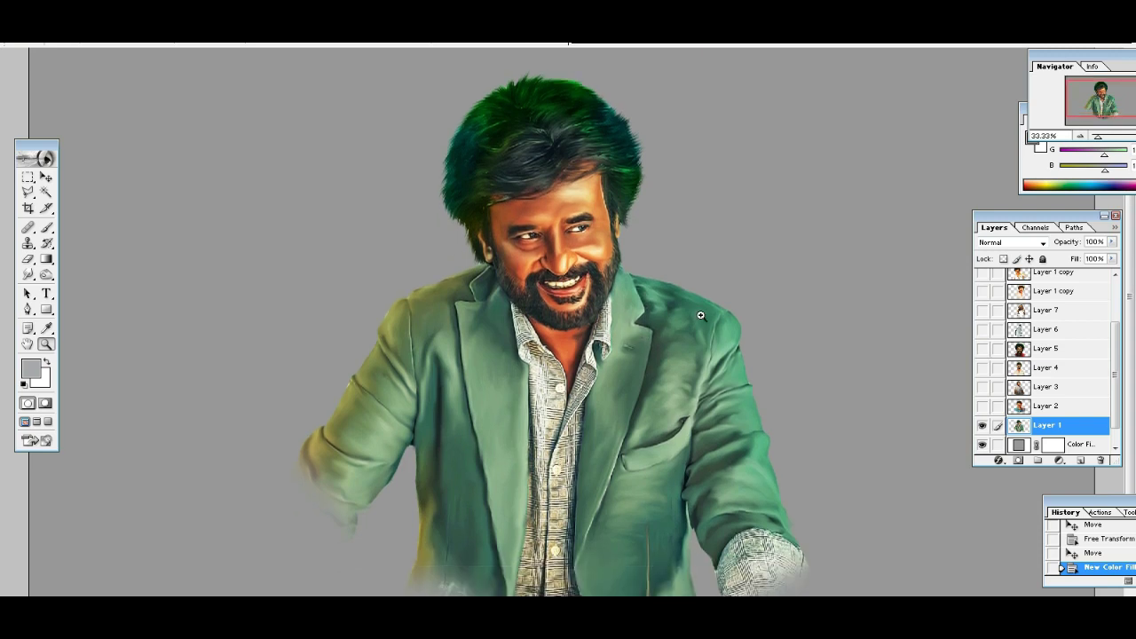
pyautogui.click(579, 292)
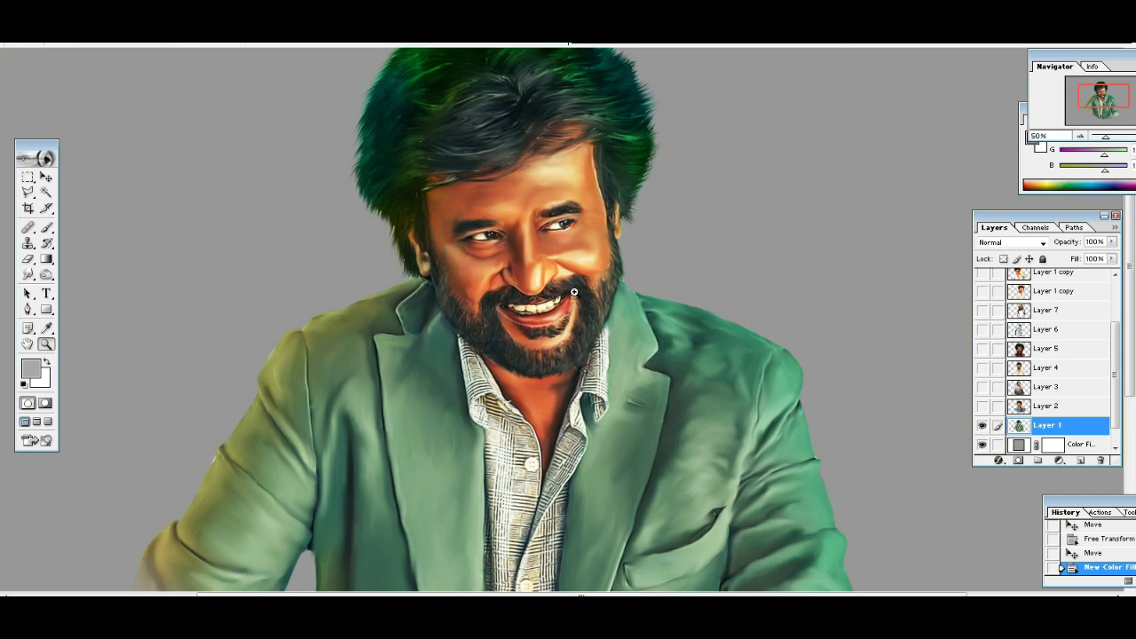
pyautogui.click(579, 292)
pyautogui.moveTo(628, 424)
pyautogui.mouseDown()
pyautogui.moveTo(633, 344)
pyautogui.moveTo(632, 355)
pyautogui.mouseUp()
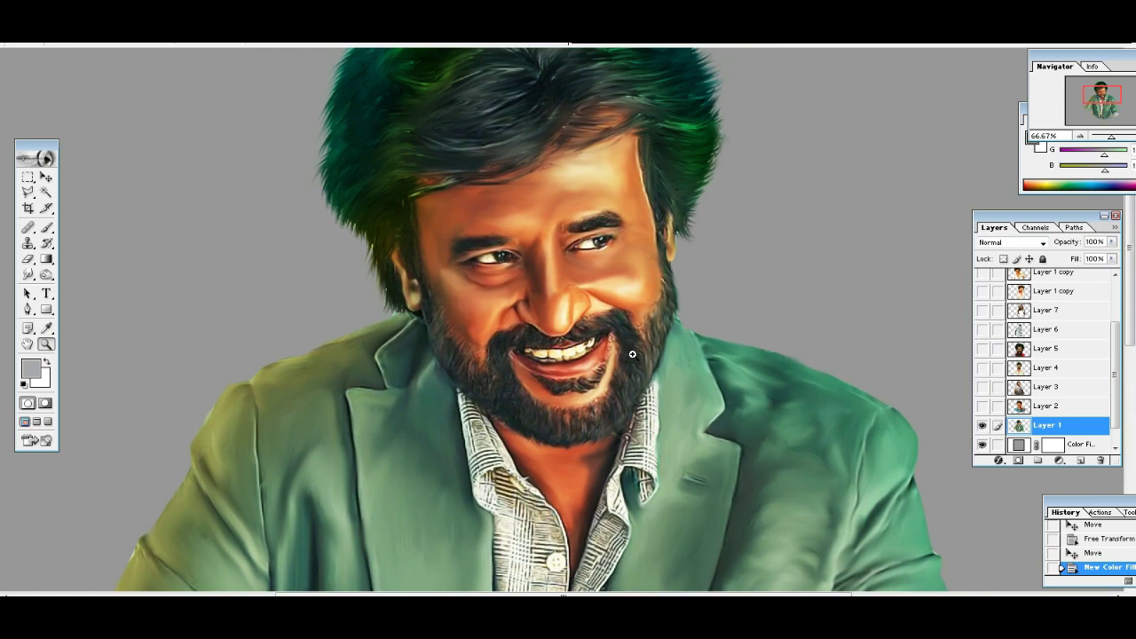
pyautogui.moveTo(632, 354); pyautogui.dragTo(575, 402)
pyautogui.rightClick(519, 210)
pyautogui.click(552, 221)
pyautogui.click(540, 368)
pyautogui.moveTo(573, 540); pyautogui.dragTo(562, 307)
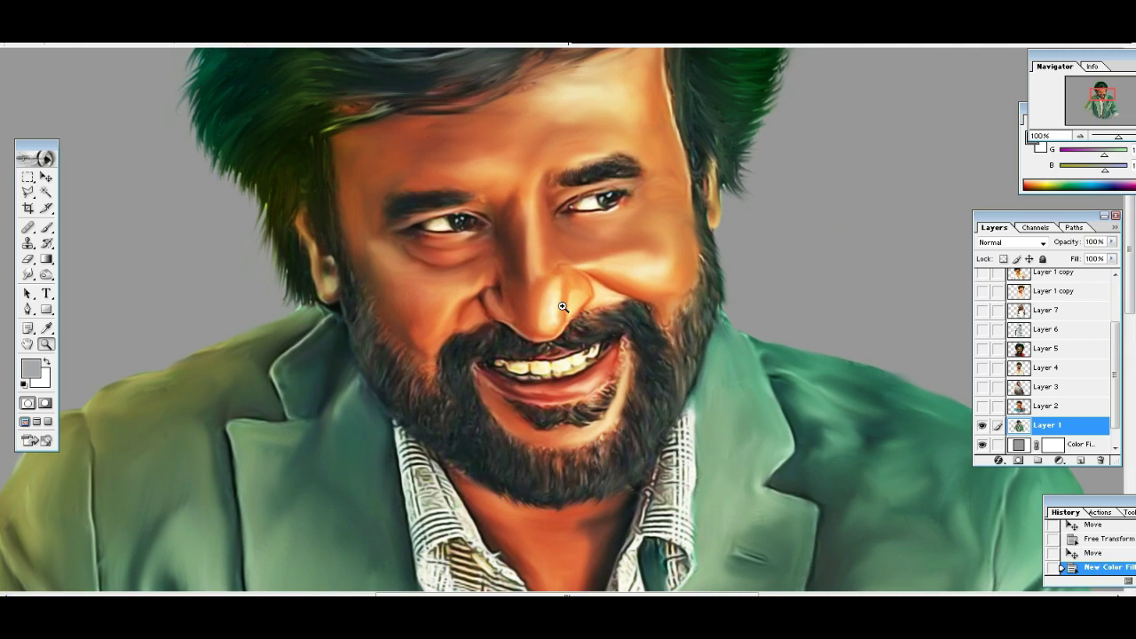
pyautogui.rightClick(548, 230)
pyautogui.click(569, 237)
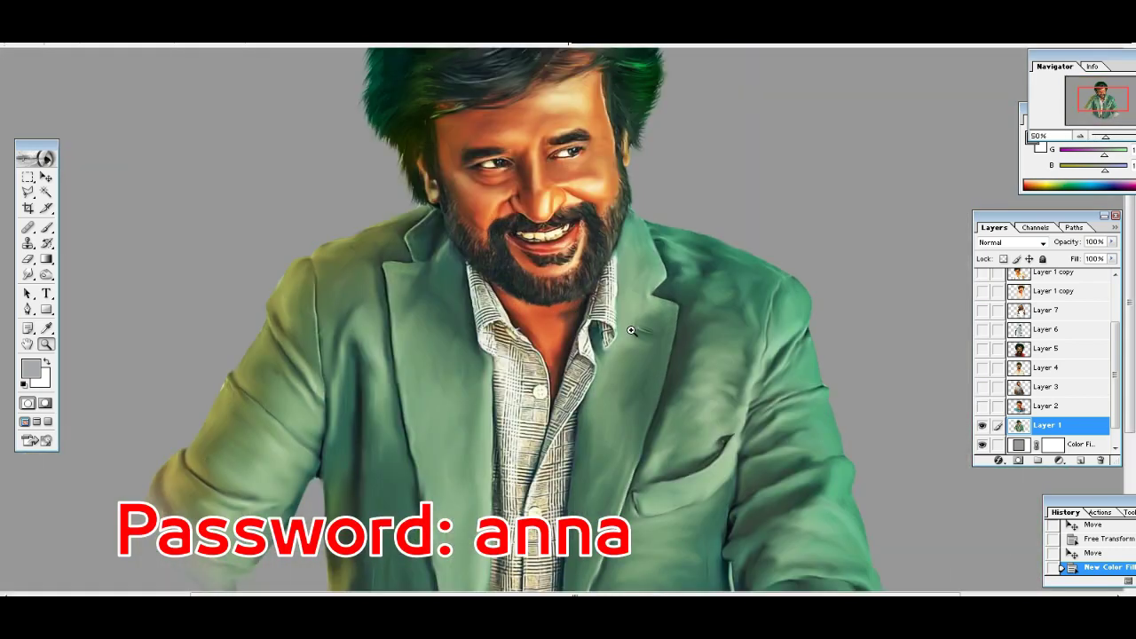
pyautogui.scroll(3, 557, 169)
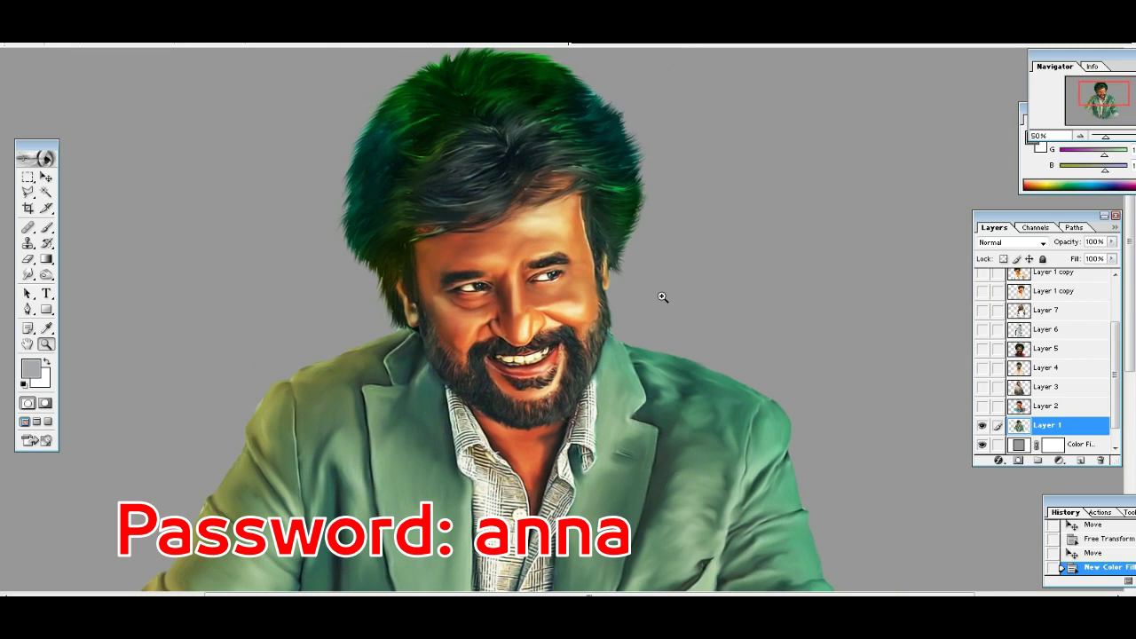
pyautogui.rightClick(554, 242)
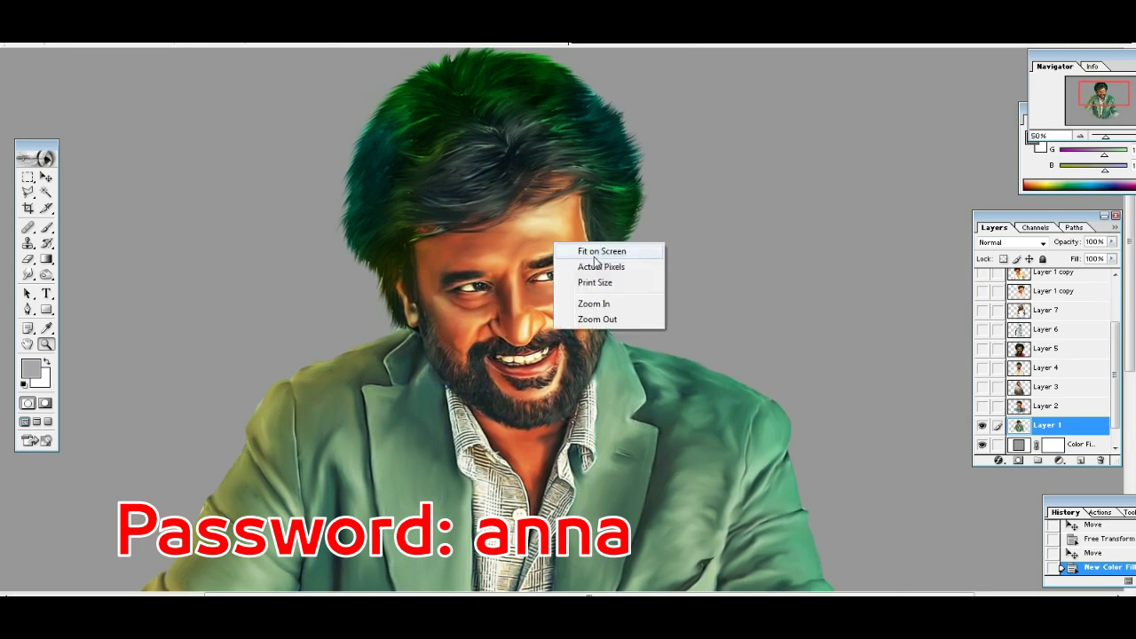
pyautogui.click(603, 252)
# Hide Layer 1, show and select Layer 2's sunglasses portrait, and zoom to 50%.
pyautogui.click(982, 425)
pyautogui.click(1047, 409)
pyautogui.click(982, 406)
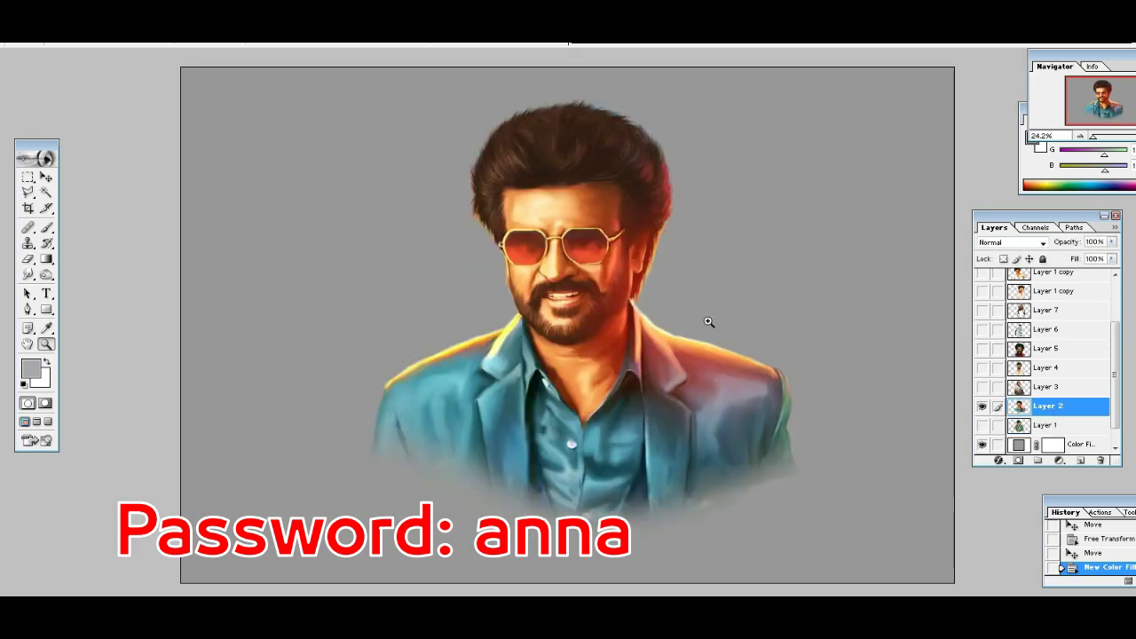
pyautogui.click(611, 215)
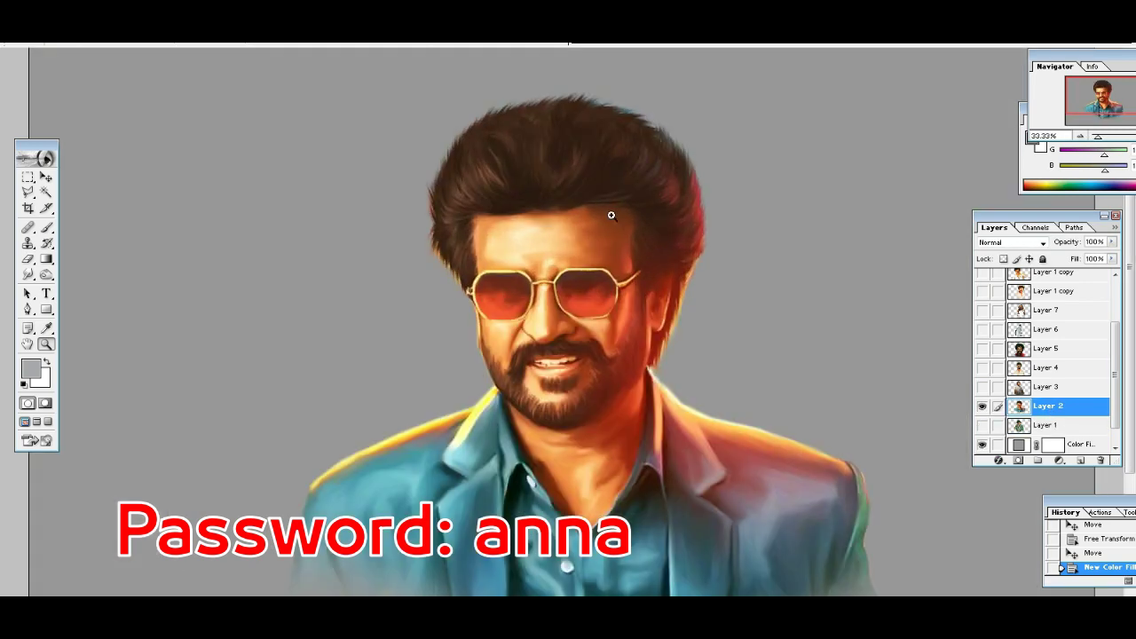
pyautogui.click(611, 215)
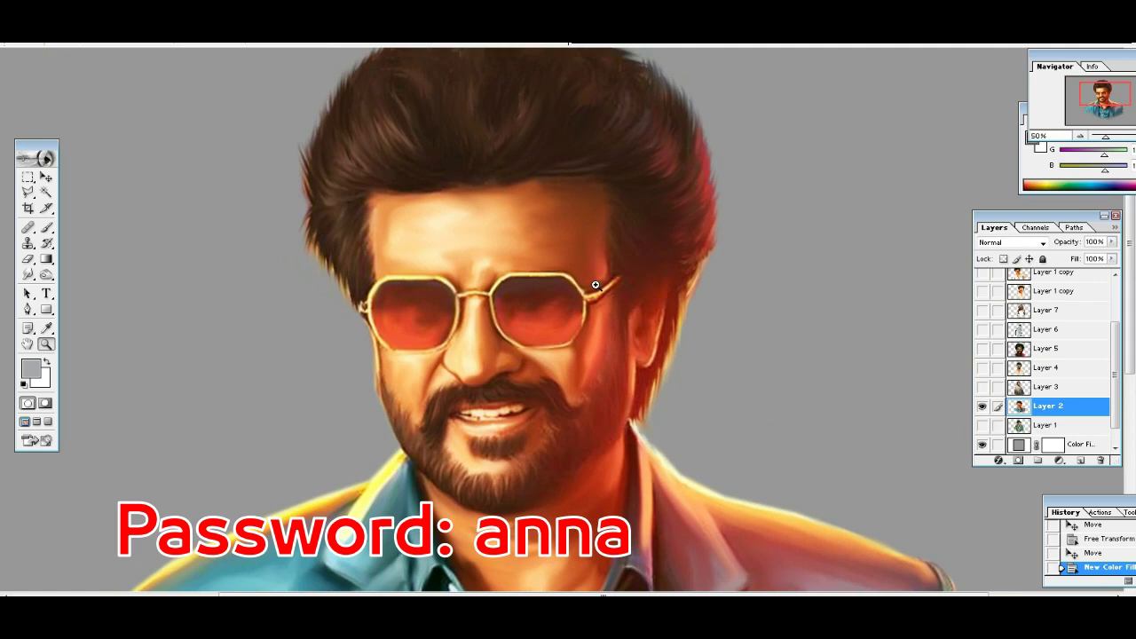
# Scroll over the sunglasses portrait, fit it on screen, then inspect it at 33.33%.
pyautogui.scroll(-3, 596, 285)
pyautogui.scroll(-2, 625, 263)
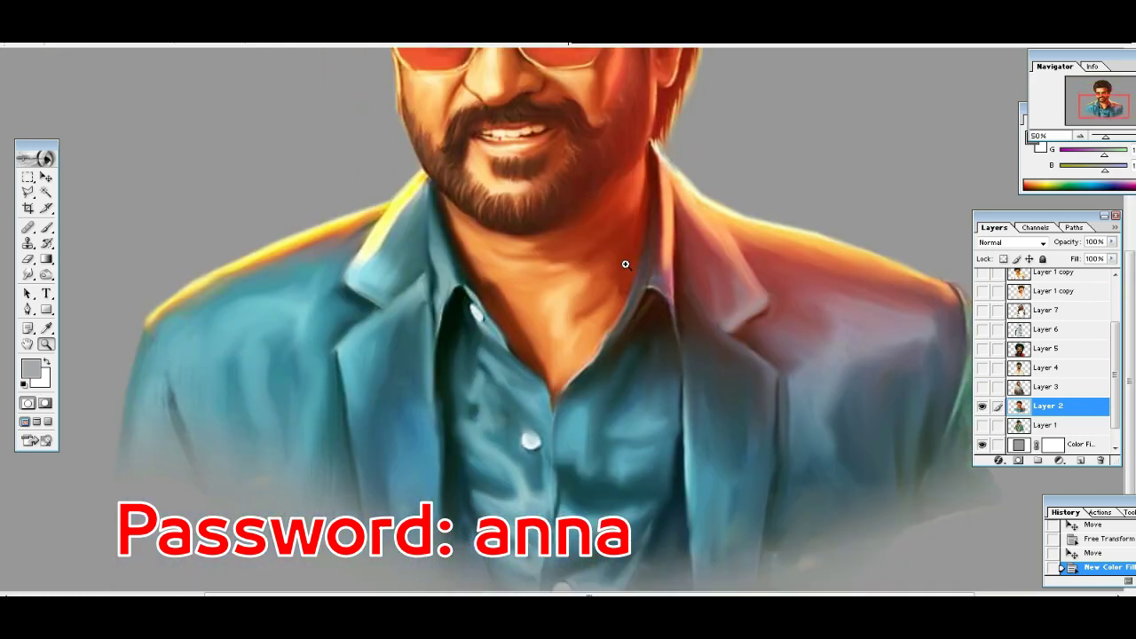
pyautogui.scroll(2, 624, 263)
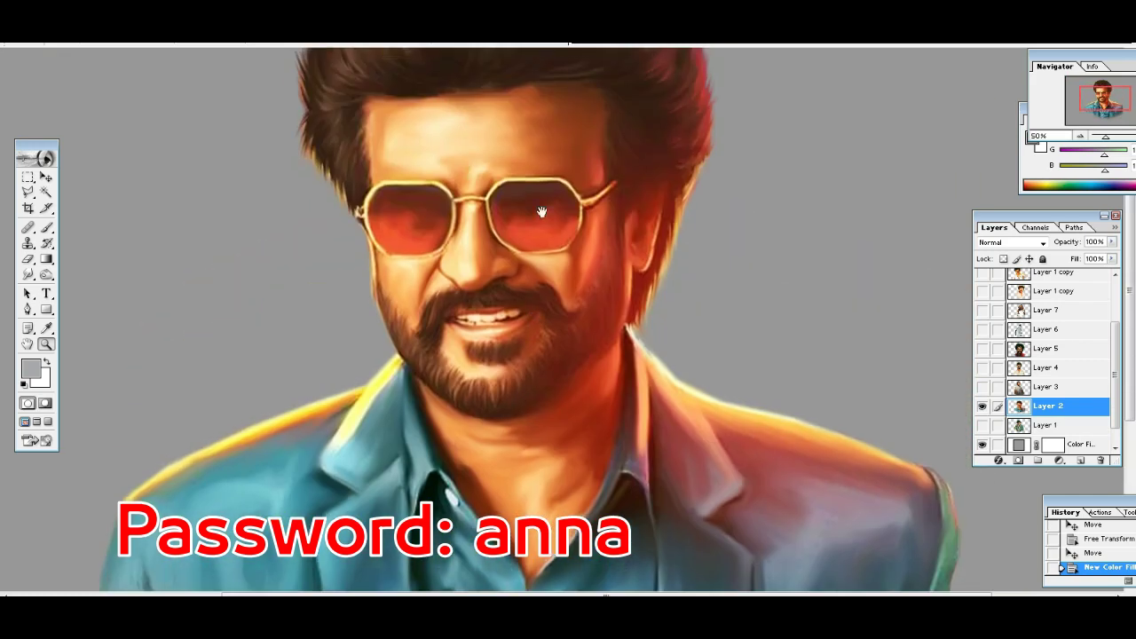
pyautogui.scroll(3, 550, 304)
pyautogui.hotkey('ctrl', '0')
pyautogui.click(613, 341)
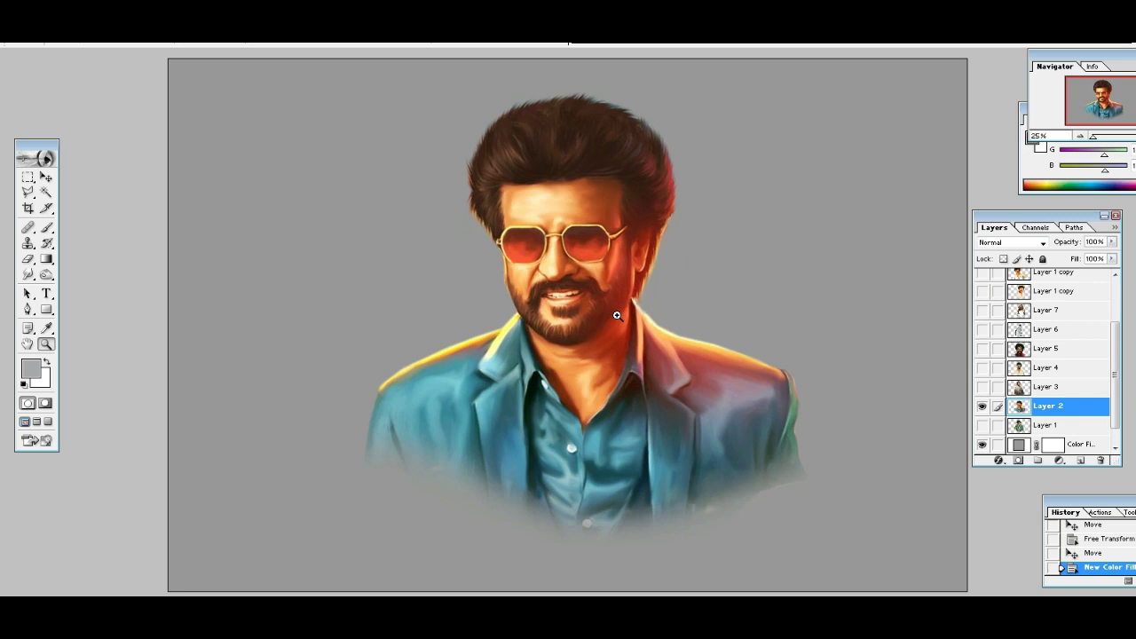
pyautogui.click(616, 315)
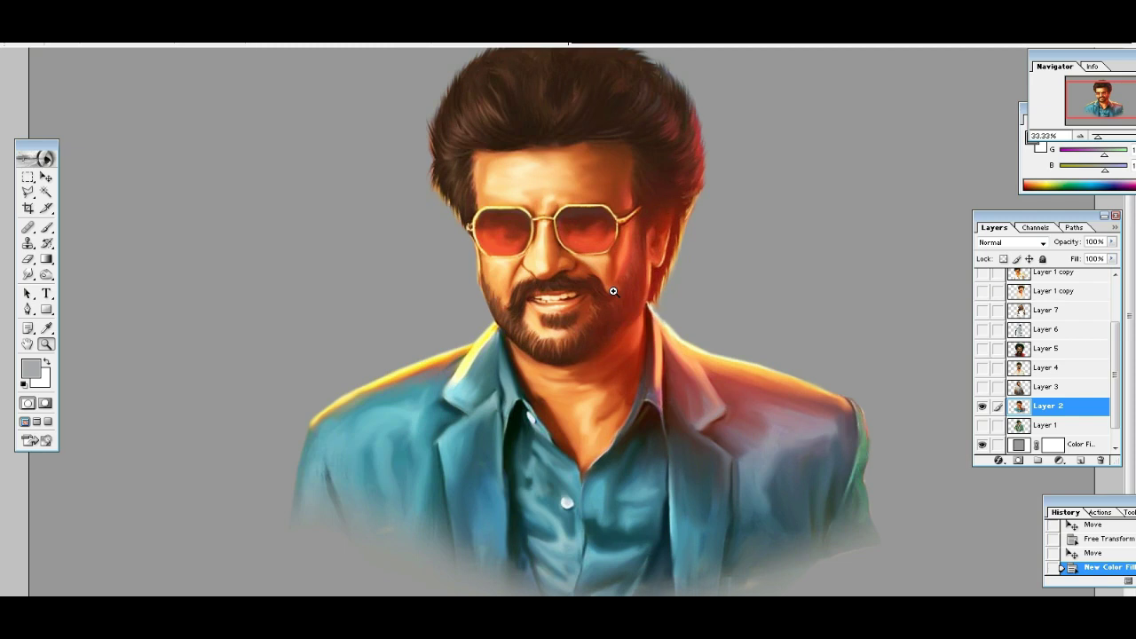
pyautogui.rightClick(582, 283)
pyautogui.click(608, 322)
pyautogui.press('v')
pyautogui.moveTo(595, 348)
pyautogui.mouseDown()
pyautogui.moveTo(484, 352)
pyautogui.moveTo(780, 382)
pyautogui.mouseUp()
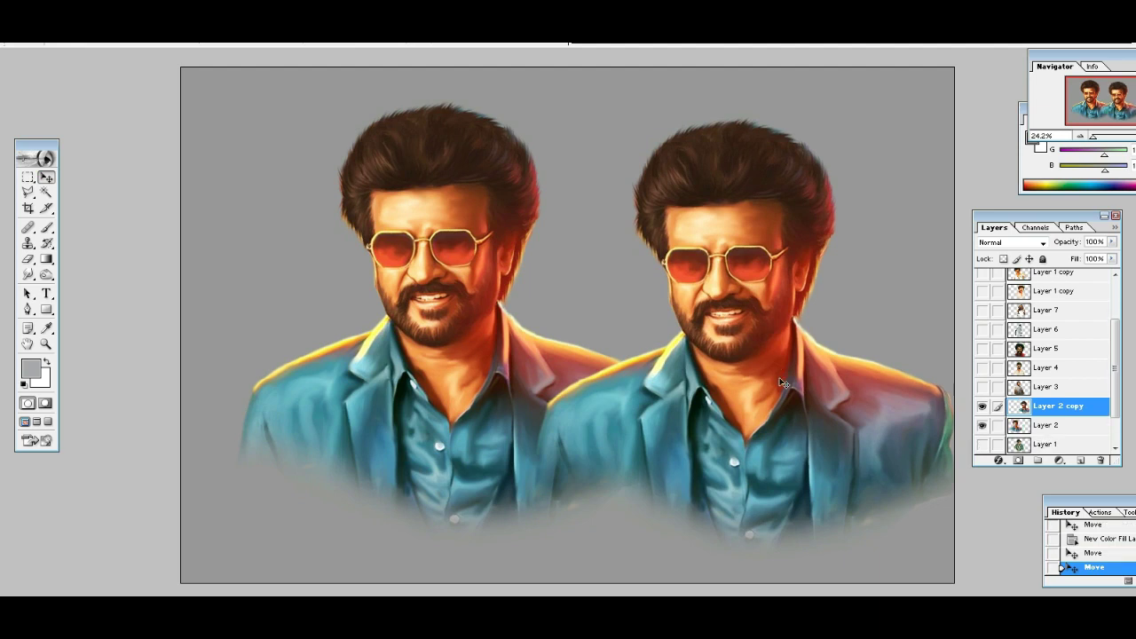
pyautogui.hotkey('ctrl', 'shift', 'u')
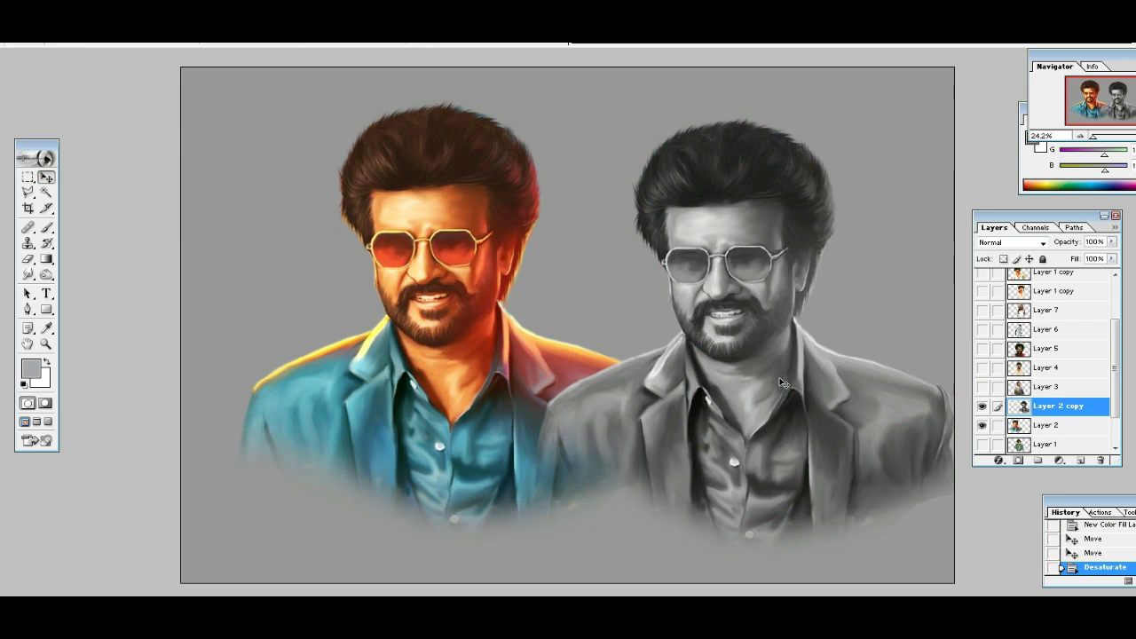
pyautogui.hotkey('ctrl', 'alt', 'z')
pyautogui.hotkey('ctrl', 'alt', 'z')
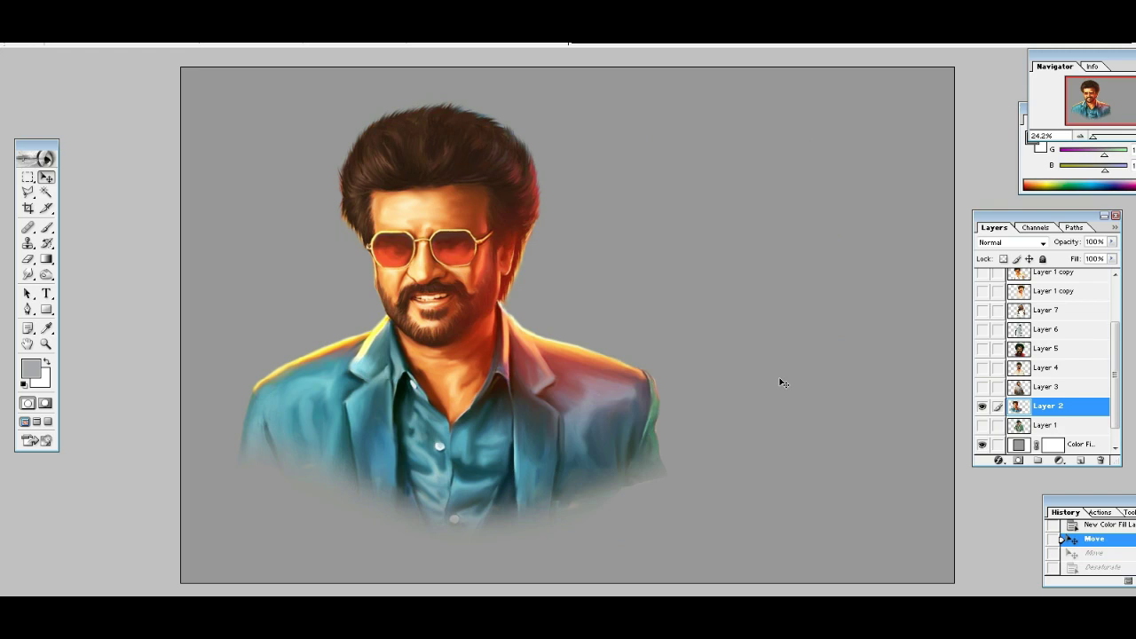
pyautogui.moveTo(631, 368); pyautogui.dragTo(751, 377)
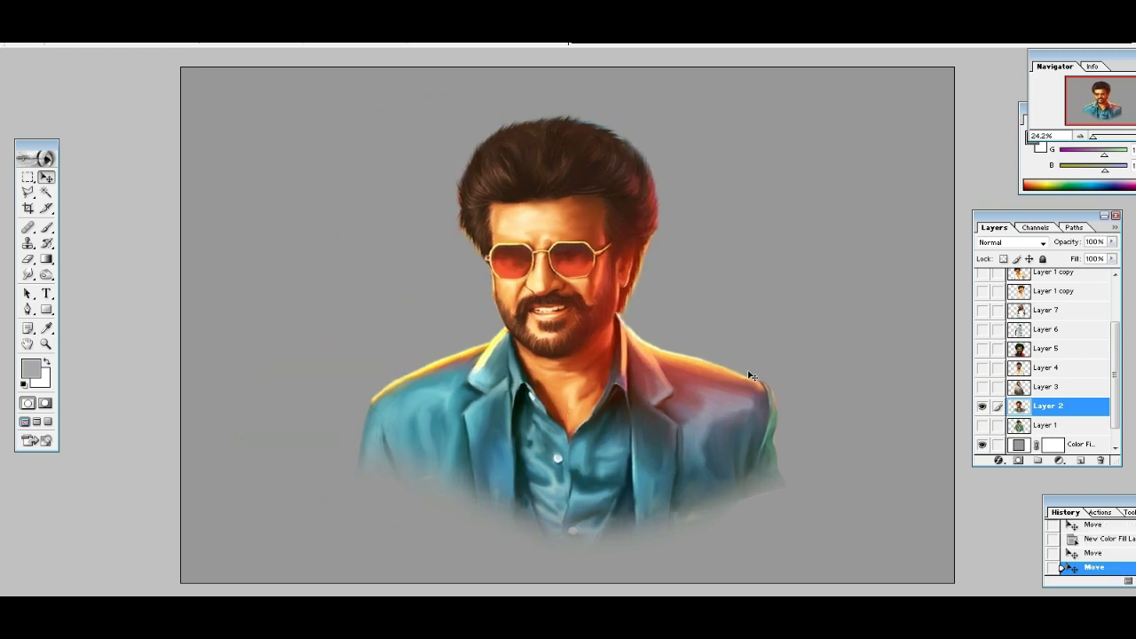
pyautogui.click(46, 344)
pyautogui.click(595, 304)
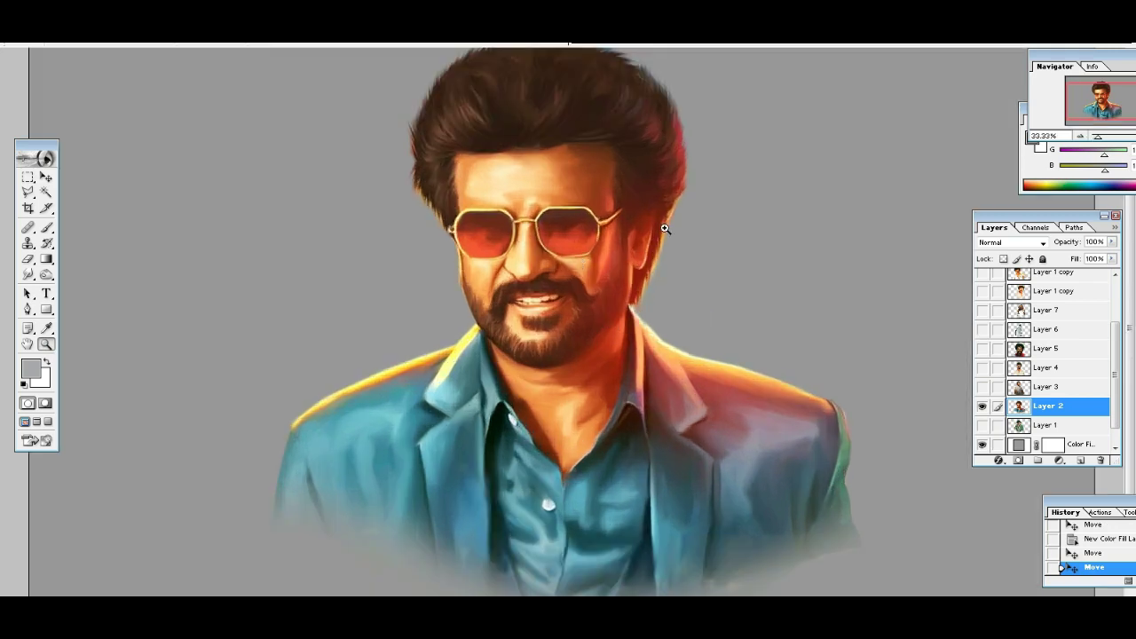
pyautogui.scroll(1, 675, 232)
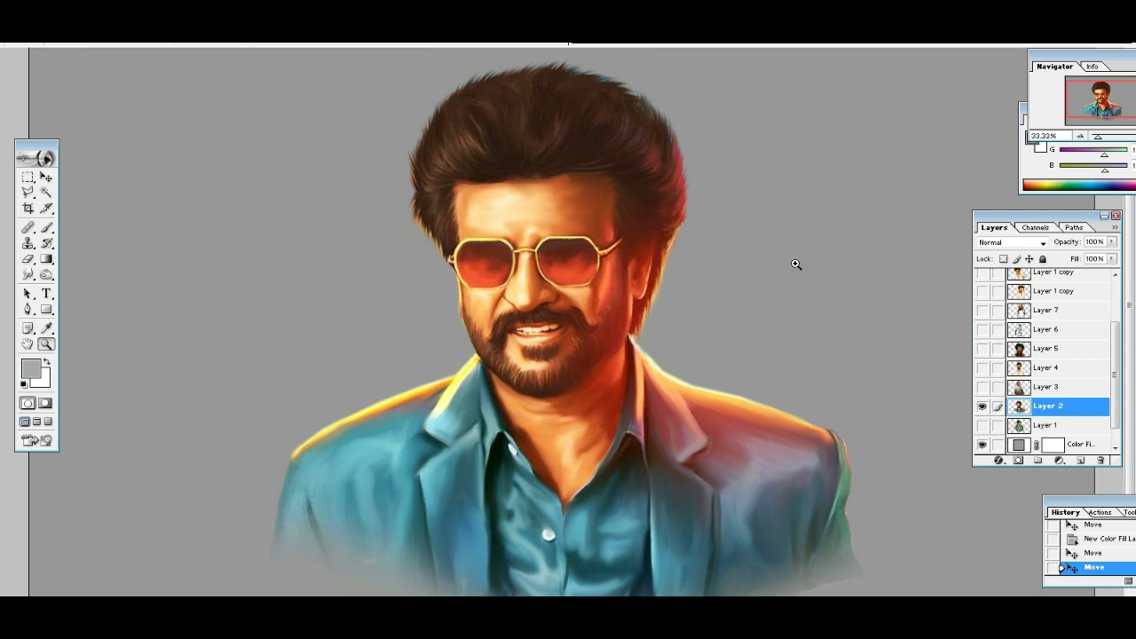
pyautogui.click(982, 405)
pyautogui.click(982, 386)
pyautogui.click(1048, 386)
pyautogui.rightClick(518, 203)
pyautogui.click(537, 213)
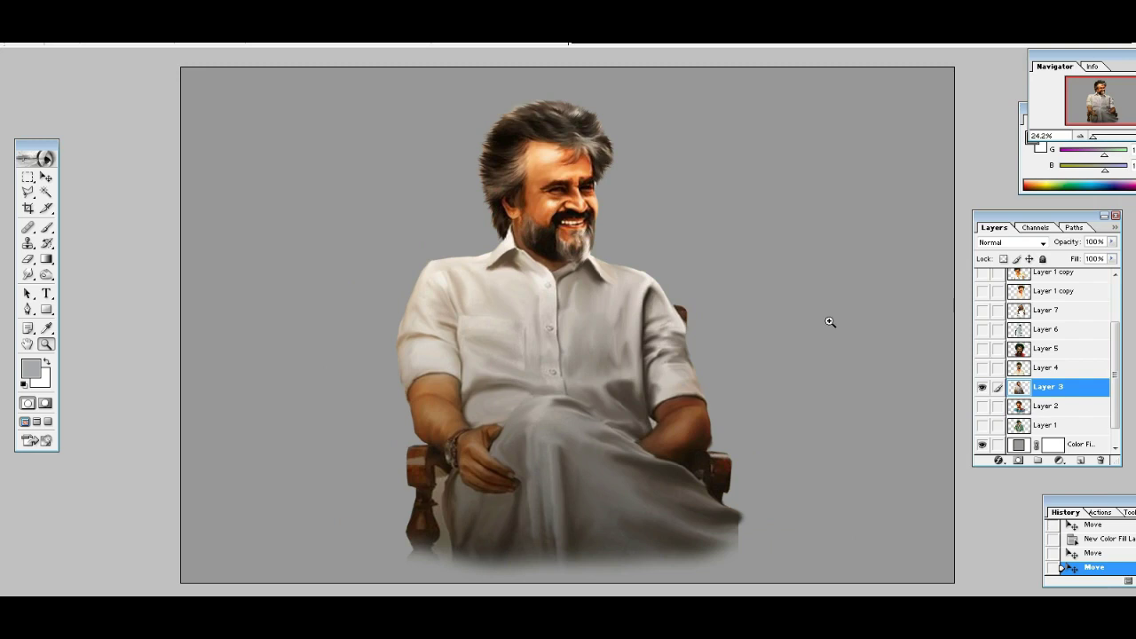
pyautogui.click(624, 244)
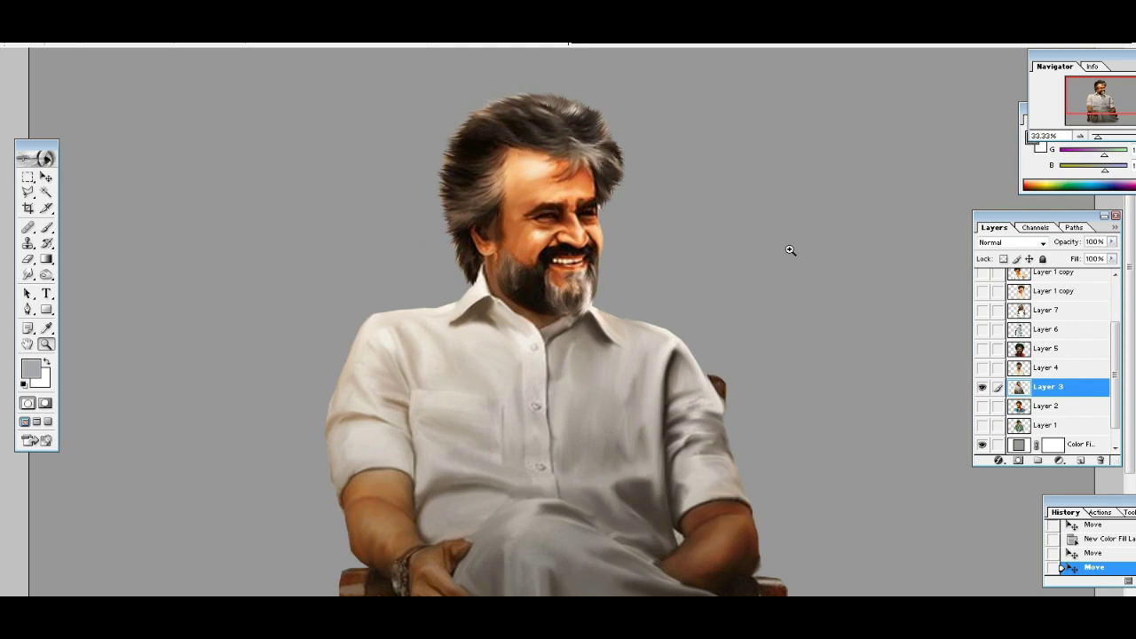
pyautogui.scroll(-2, 756, 263)
pyautogui.scroll(-2, 663, 250)
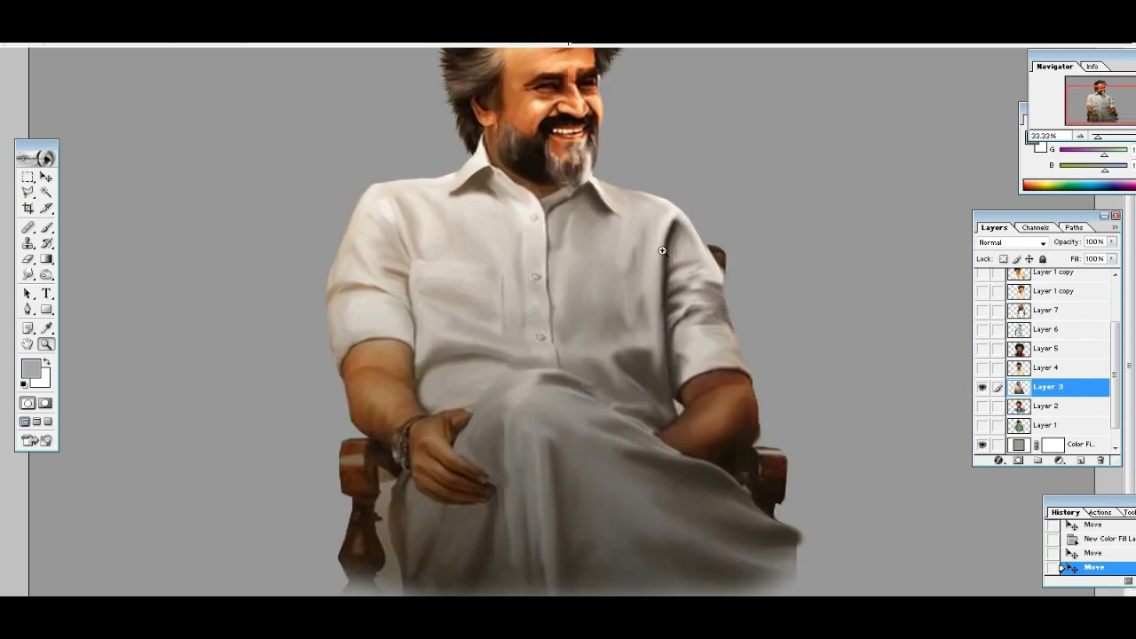
pyautogui.rightClick(599, 249)
pyautogui.click(626, 264)
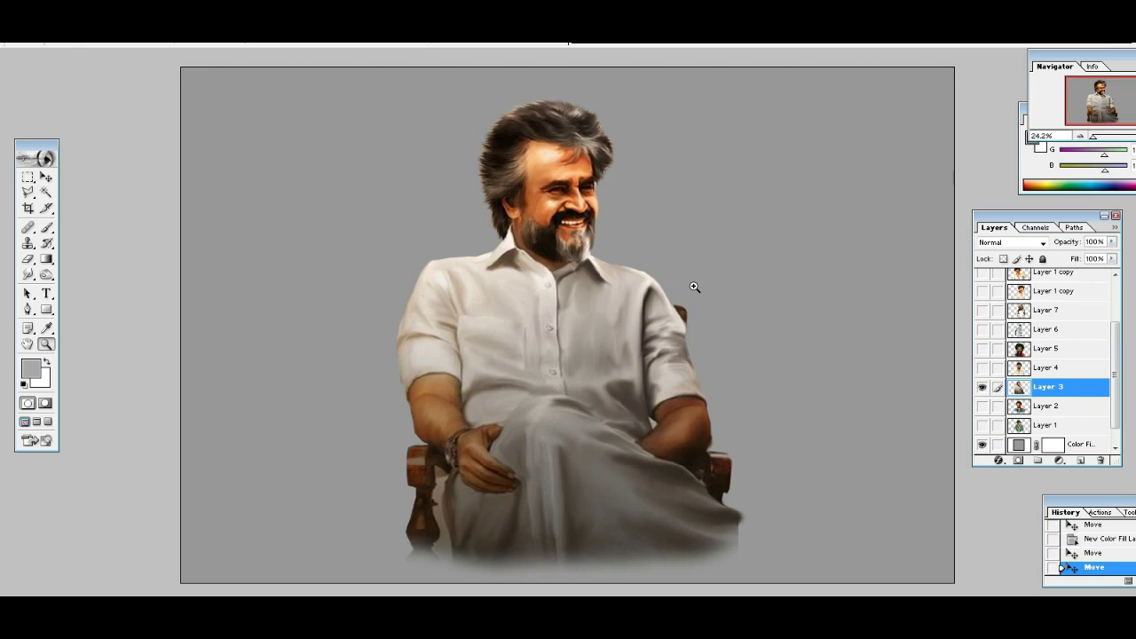
pyautogui.click(555, 228)
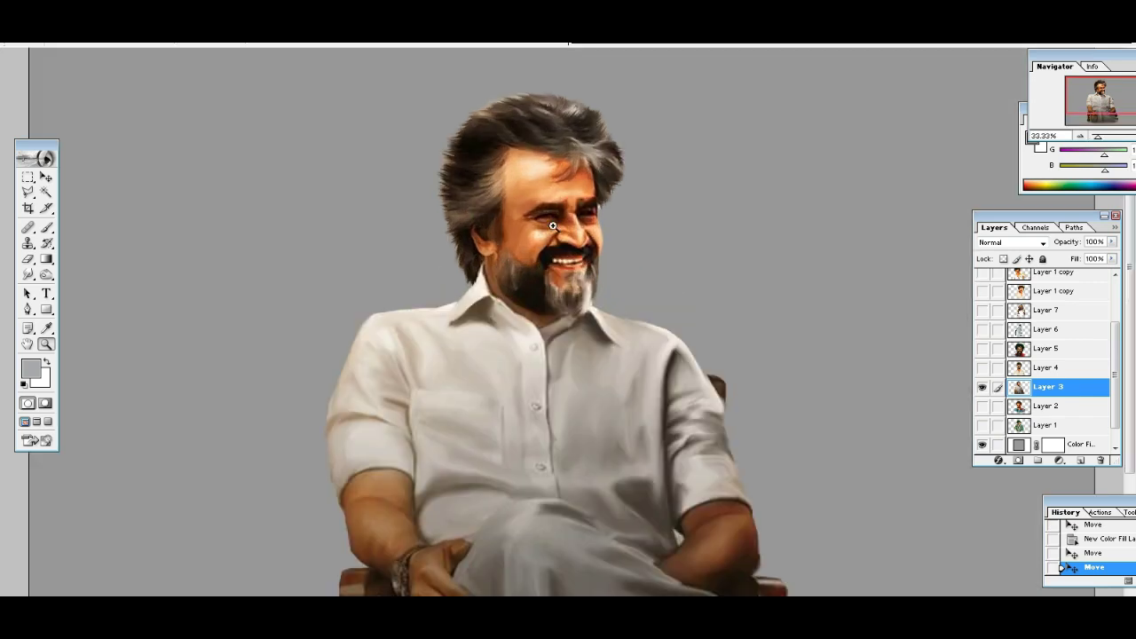
pyautogui.scroll(-1, 583, 309)
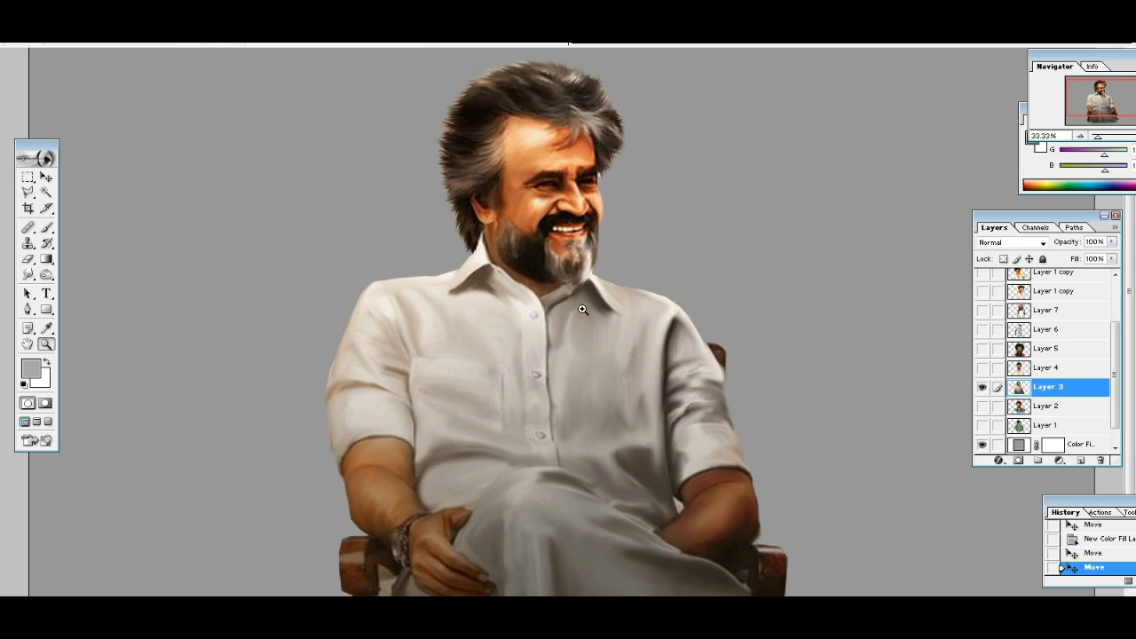
# Hide Layer 3's seated portrait, show and select Layer 4, and zoom in on its face.
pyautogui.keyDown('alt'); pyautogui.click(524, 281); pyautogui.keyUp('alt')
pyautogui.click(982, 387)
pyautogui.click(982, 367)
pyautogui.click(1048, 368)
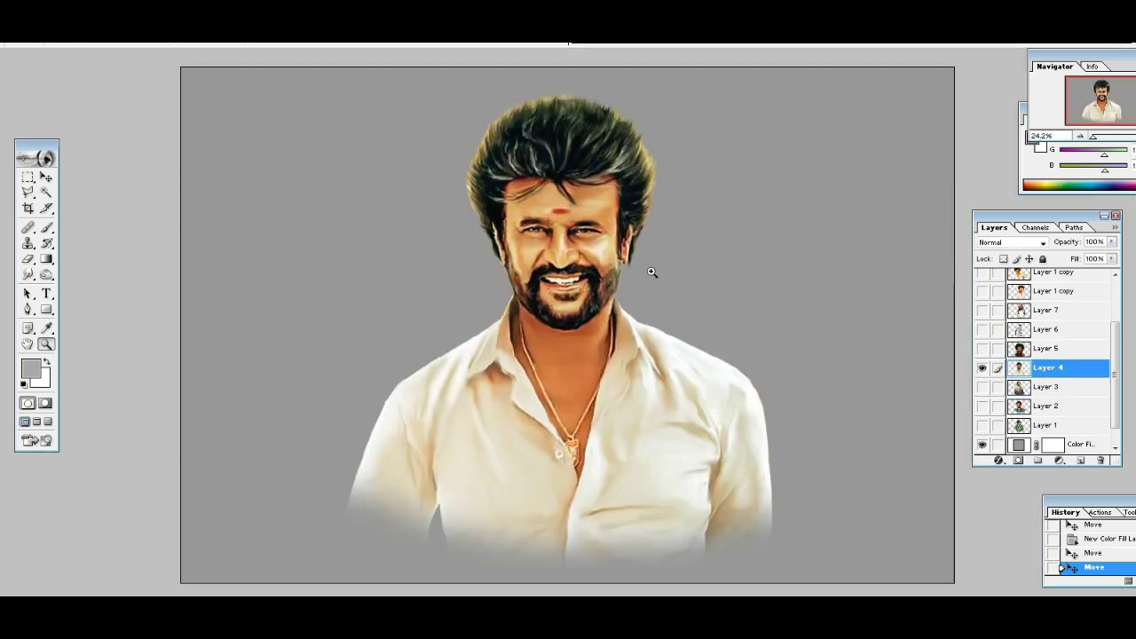
pyautogui.click(653, 272)
pyautogui.click(621, 258)
pyautogui.moveTo(737, 333); pyautogui.dragTo(625, 237)
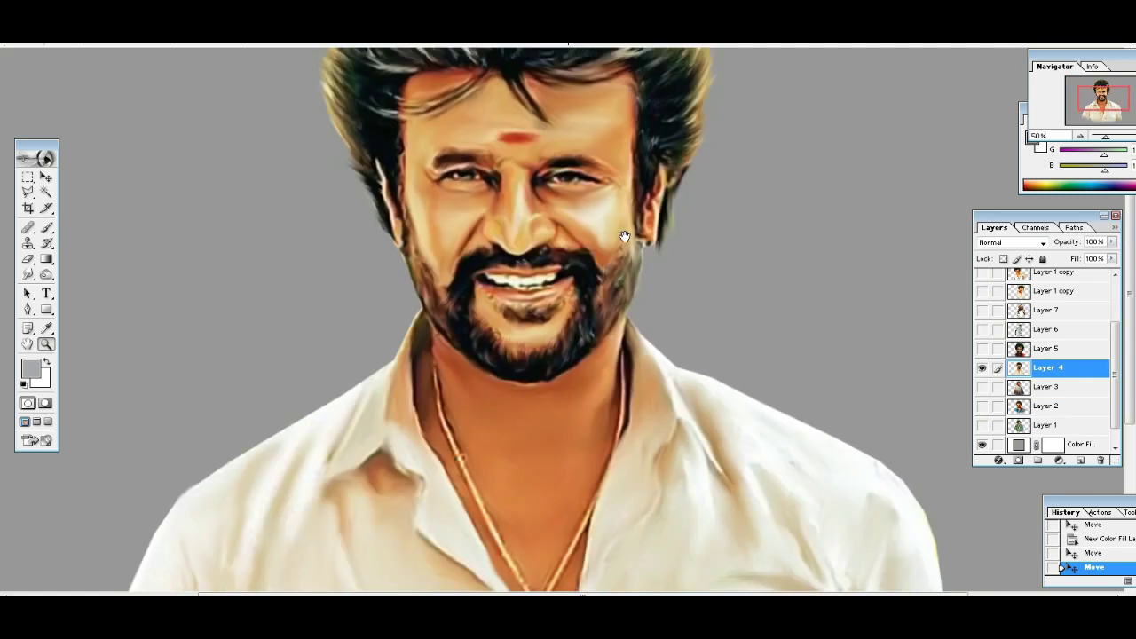
# Pan and zoom around the smiling gold-chain portrait, then fit the image on screen.
pyautogui.scroll(-4, 654, 264)
pyautogui.scroll(-1, 612, 207)
pyautogui.keyDown('alt'); pyautogui.click(609, 263); pyautogui.keyUp('alt')
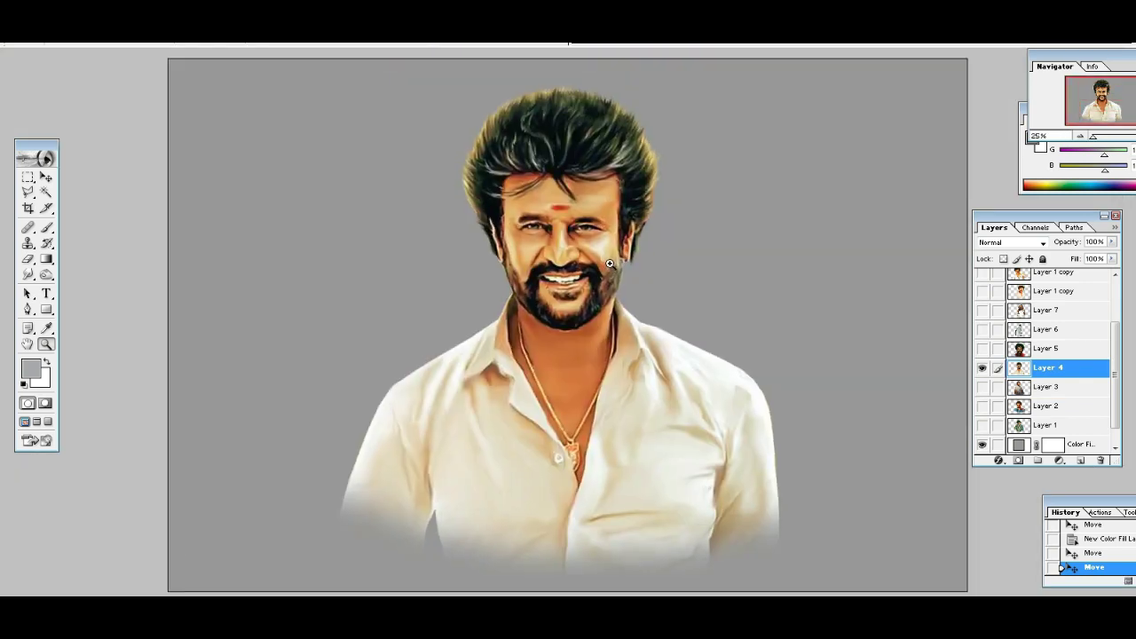
pyautogui.click(641, 238)
pyautogui.scroll(3, 645, 317)
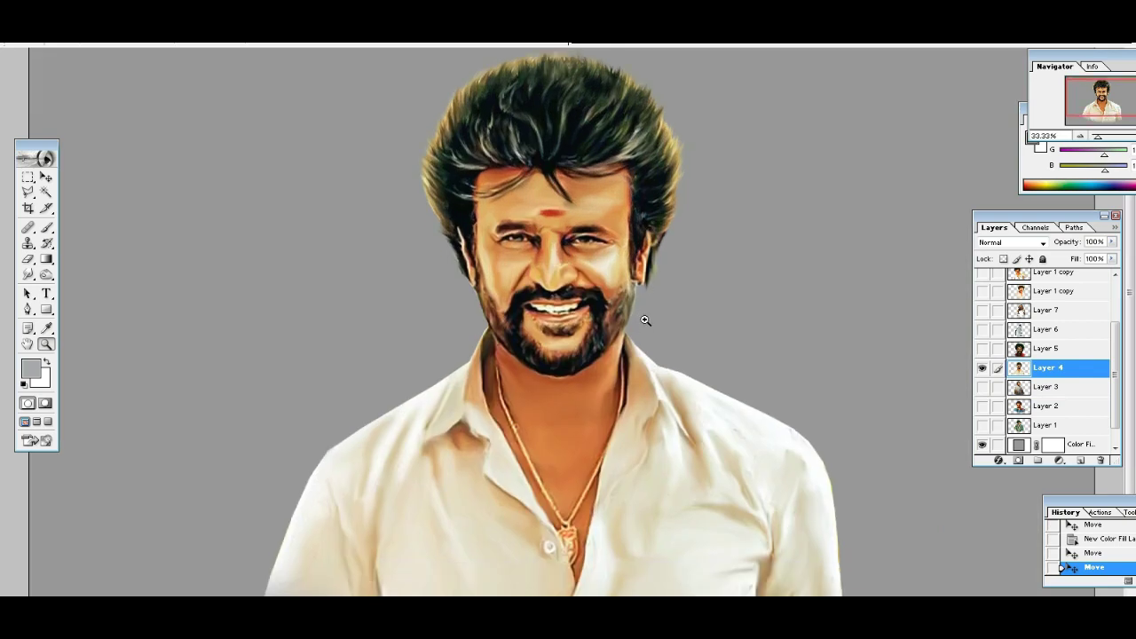
pyautogui.rightClick(622, 279)
pyautogui.click(675, 292)
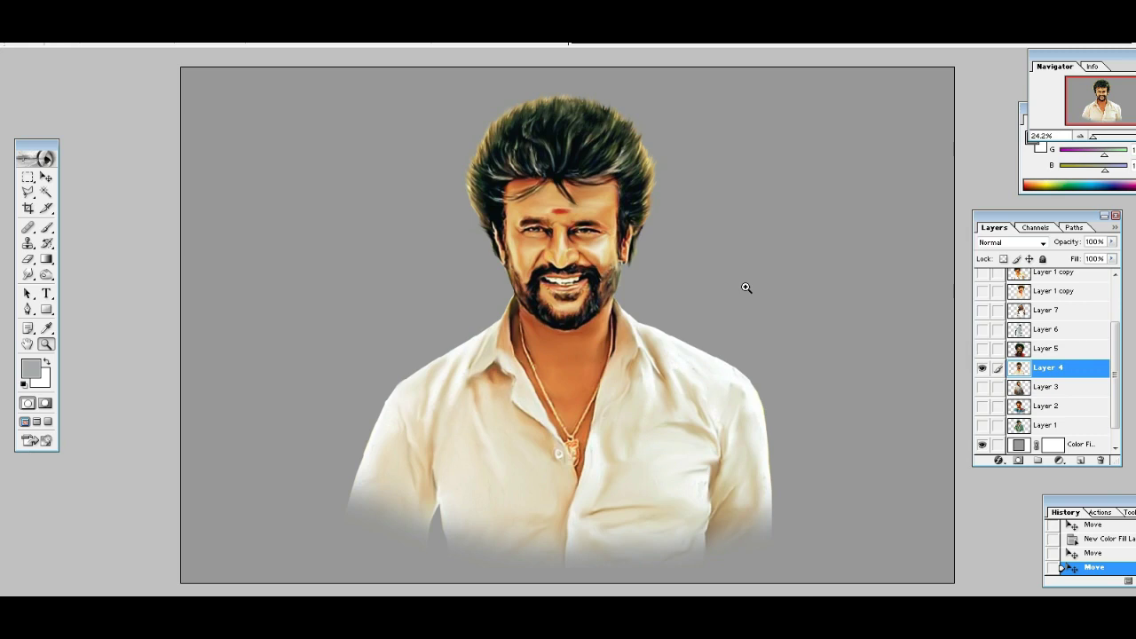
# Inspect the smiling face at 66.67%, fit the image on screen, and hide Layer 4.
pyautogui.click(630, 206)
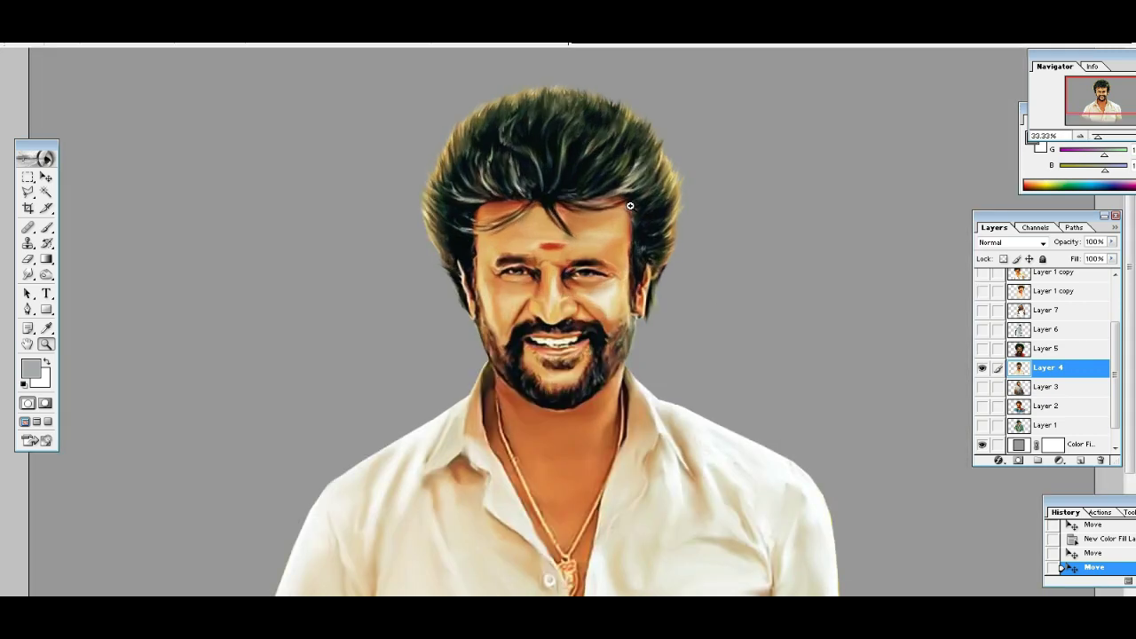
pyautogui.click(630, 206)
pyautogui.click(513, 382)
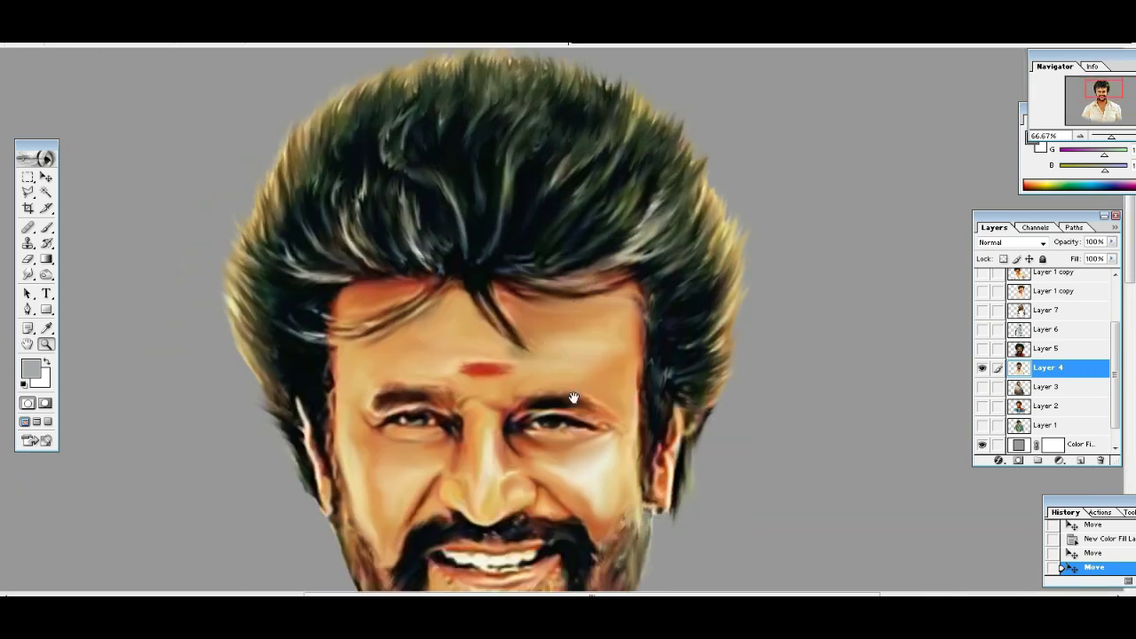
pyautogui.moveTo(582, 391); pyautogui.dragTo(627, 406)
pyautogui.scroll(-5, 621, 409)
pyautogui.scroll(-3, 601, 414)
pyautogui.hotkey('ctrl', '0')
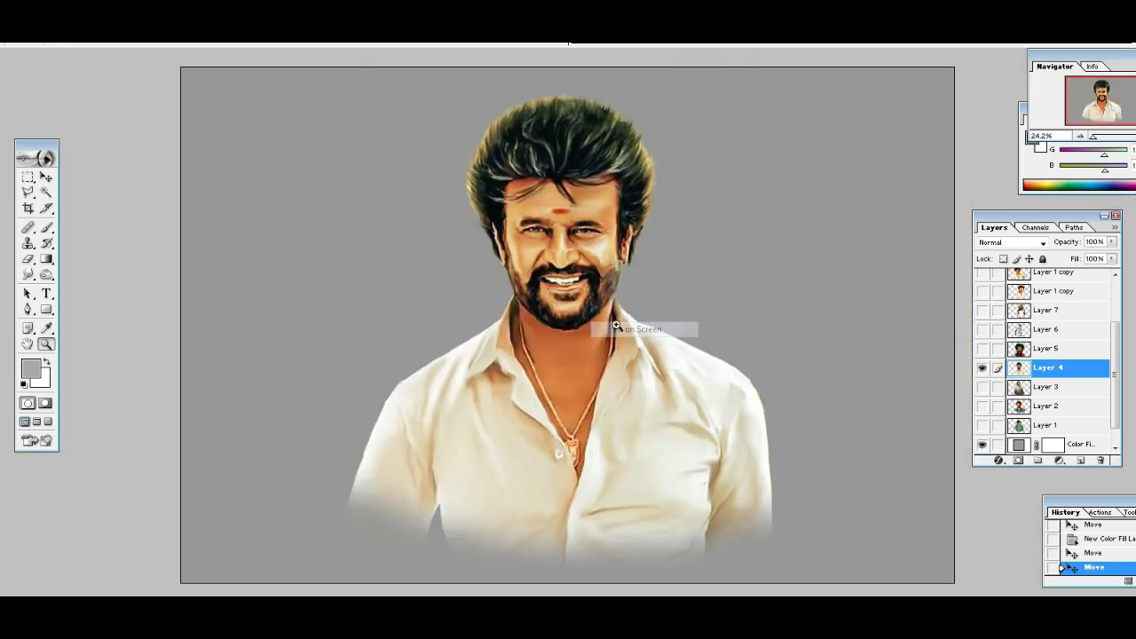
pyautogui.click(982, 368)
# Show and select Layer 5's red-shirted portrait and examine it at 50% around the forehead.
pyautogui.click(982, 348)
pyautogui.click(1038, 348)
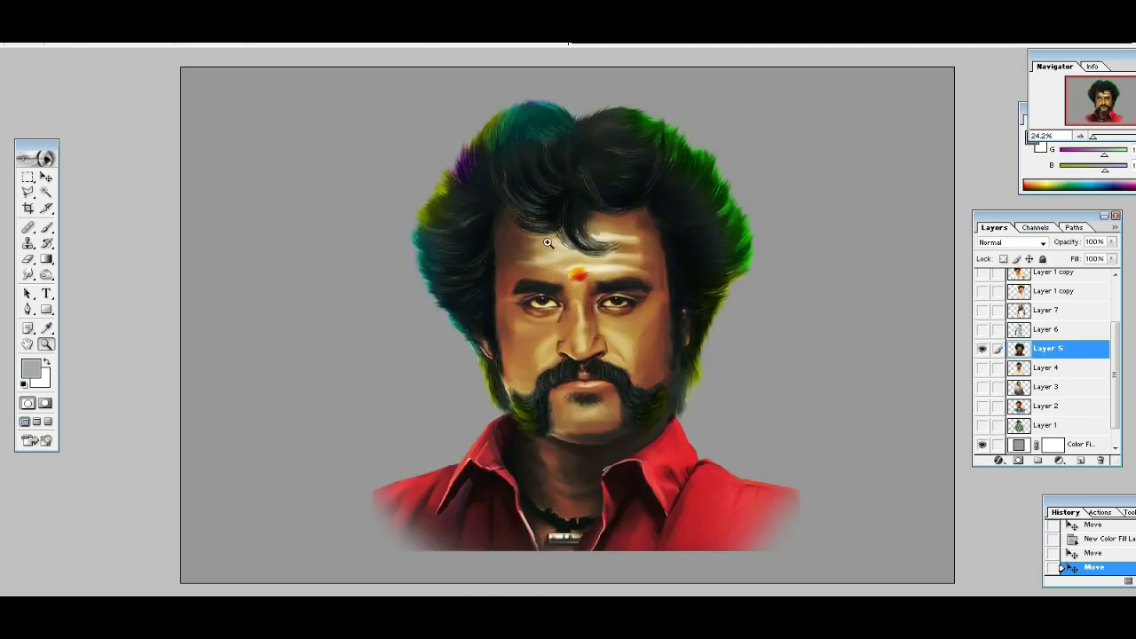
pyautogui.click(614, 257)
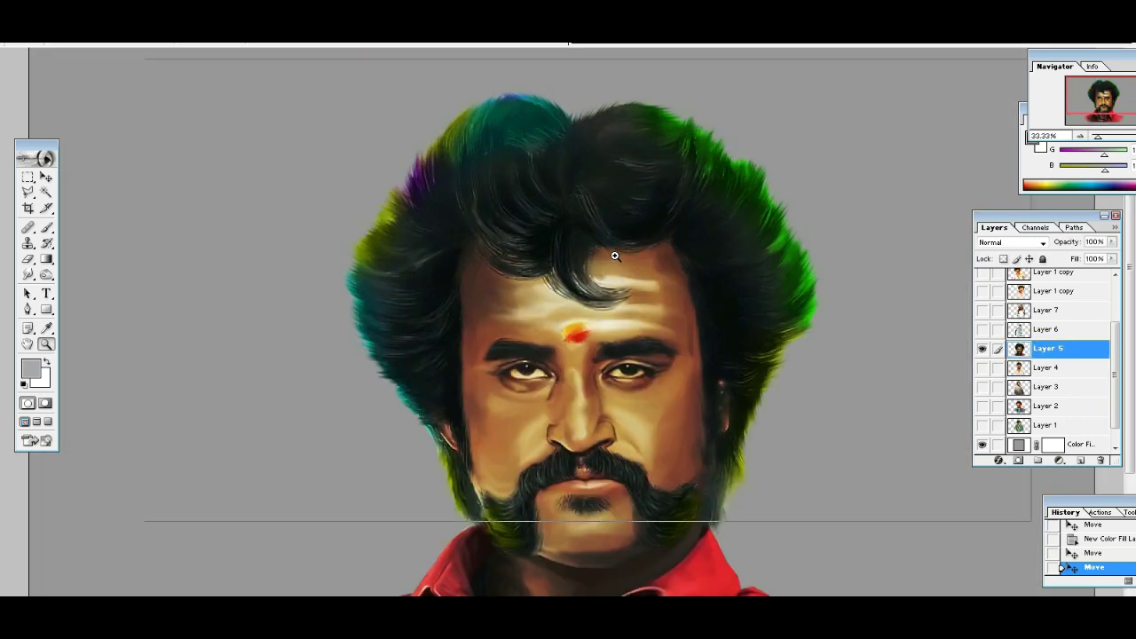
pyautogui.click(613, 255)
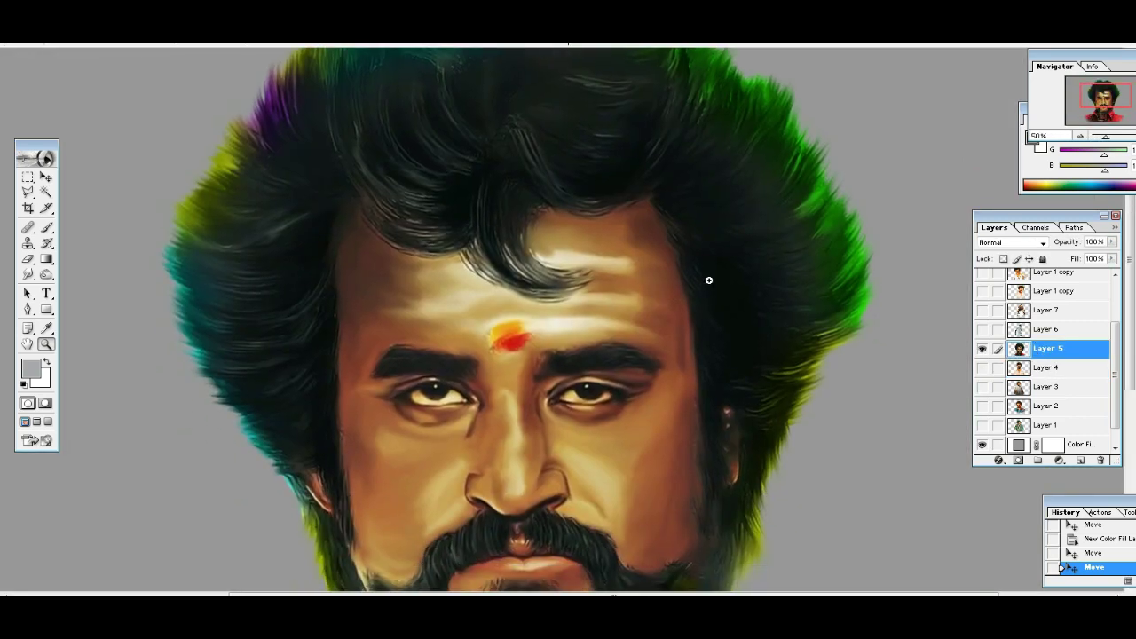
pyautogui.scroll(-2, 701, 302)
pyautogui.scroll(-2, 680, 279)
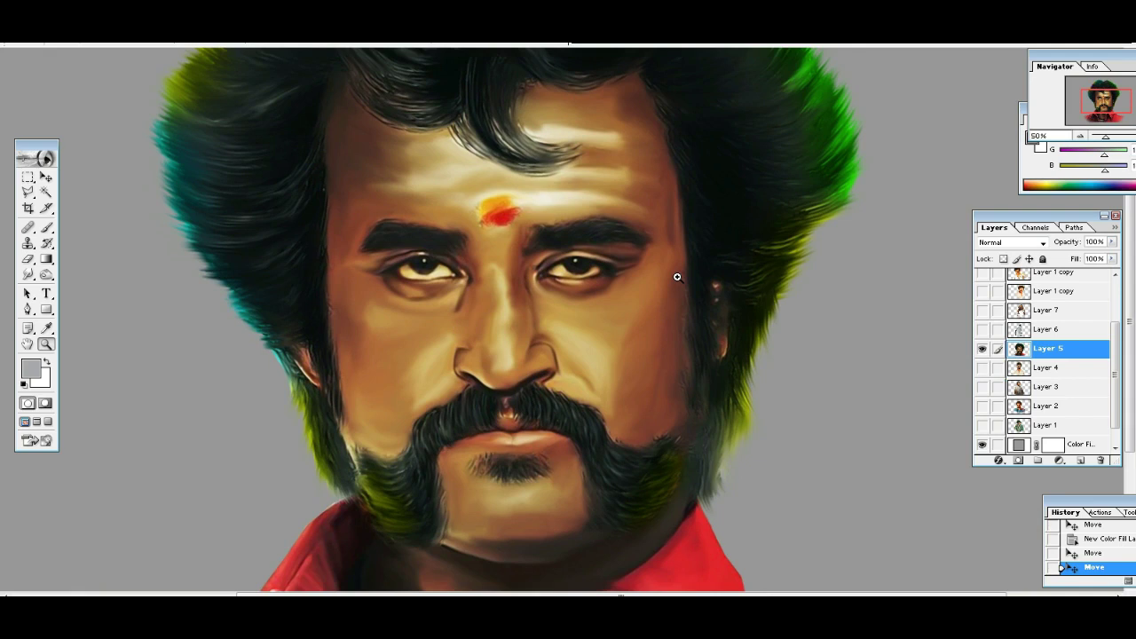
pyautogui.scroll(-5, 558, 398)
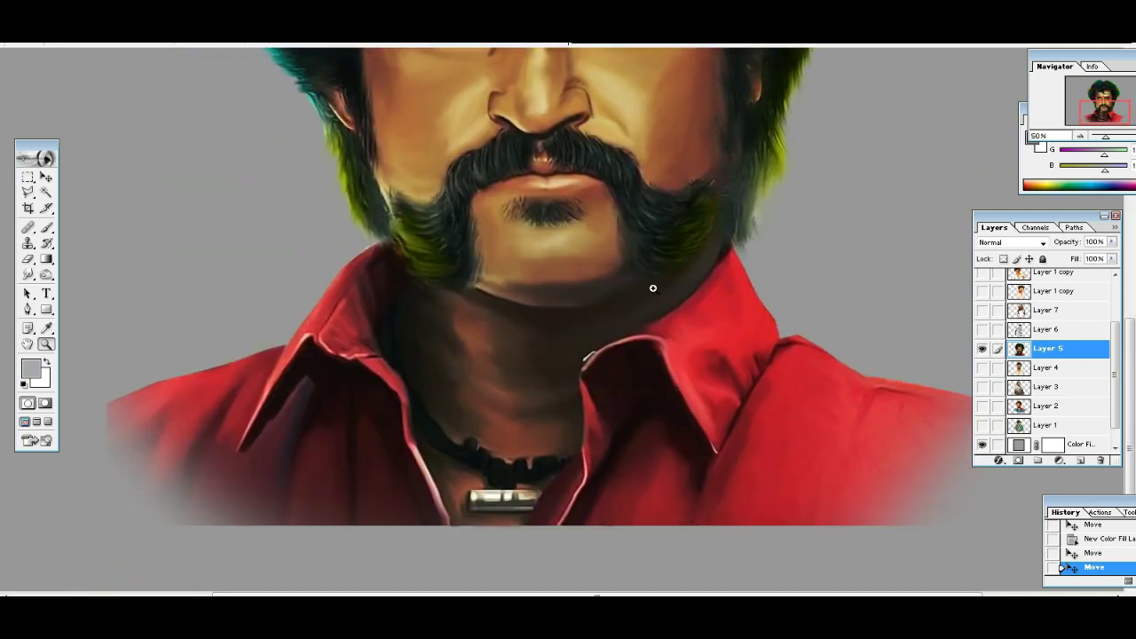
# Pan over the hair, face and shirt at 50%, then fit the image on screen.
pyautogui.keyDown('alt'); pyautogui.click(653, 288); pyautogui.keyUp('alt')
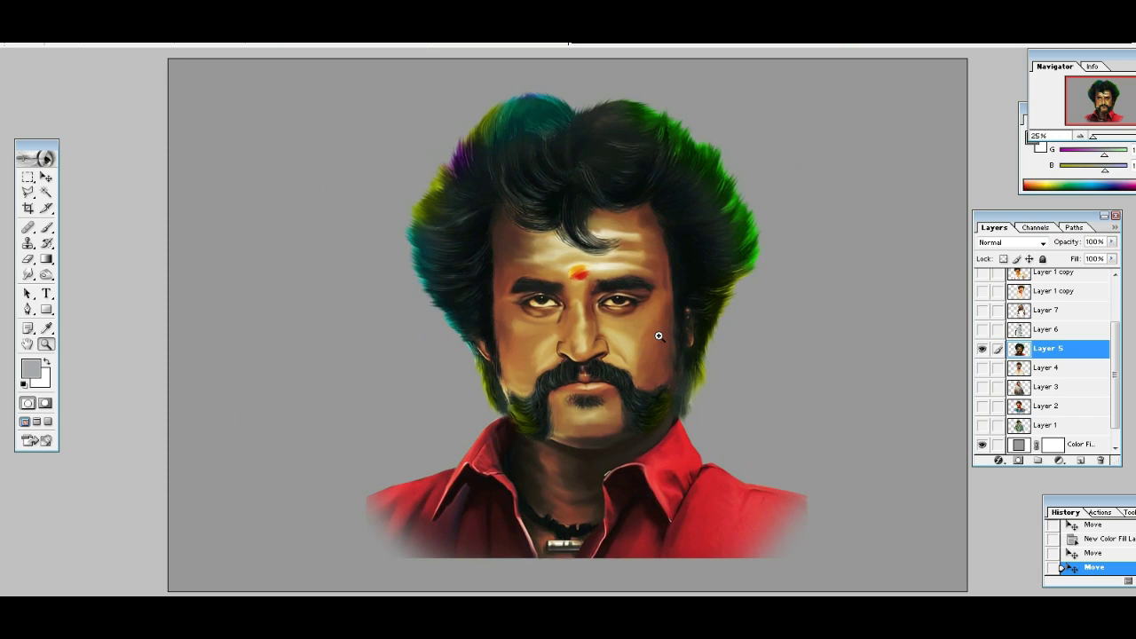
pyautogui.click(701, 244)
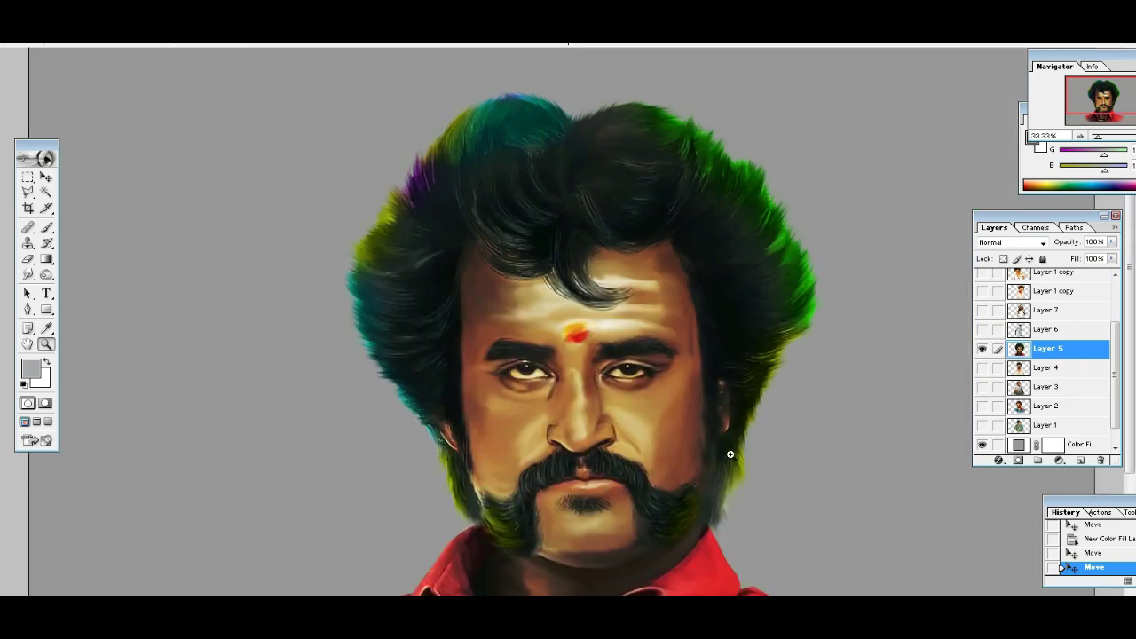
pyautogui.scroll(-3, 683, 333)
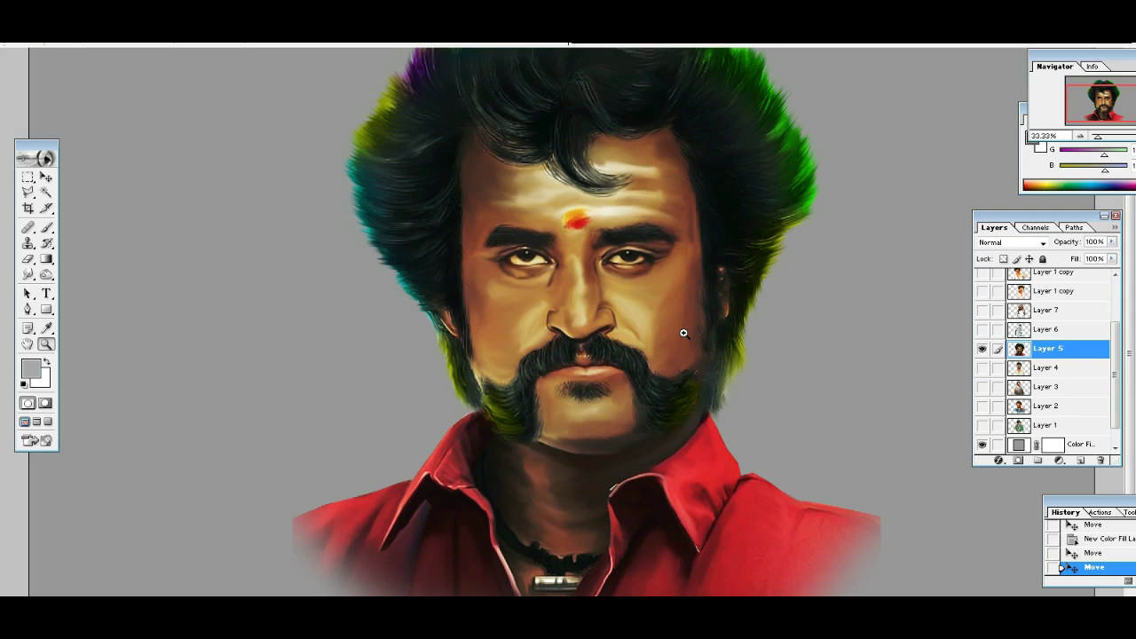
pyautogui.click(629, 309)
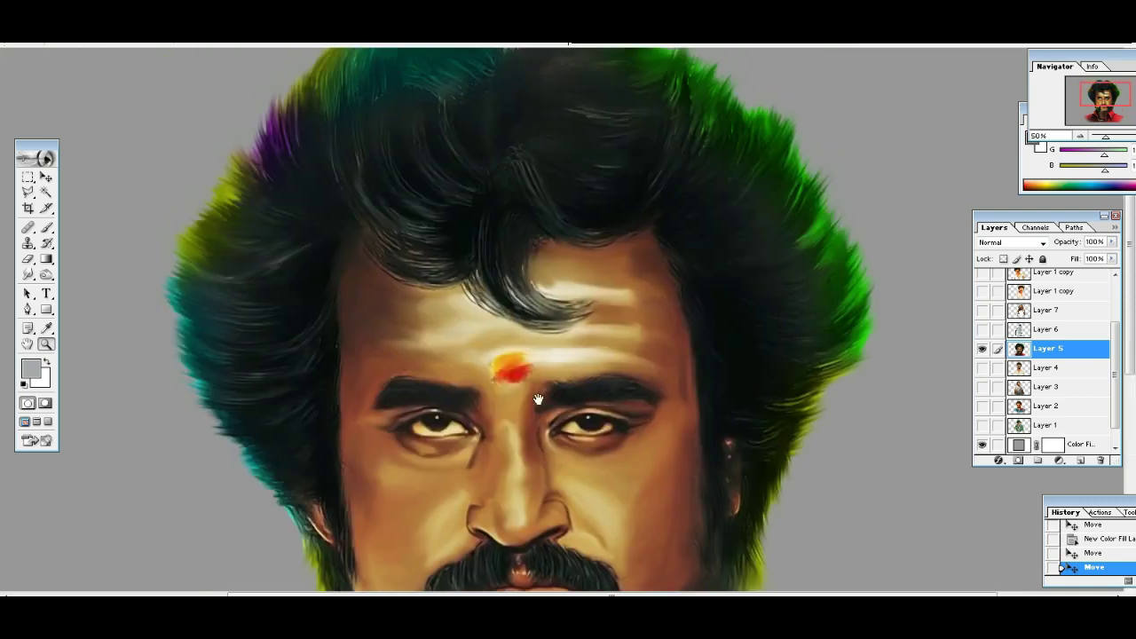
pyautogui.moveTo(518, 231); pyautogui.dragTo(544, 503)
pyautogui.moveTo(579, 435); pyautogui.dragTo(583, 261)
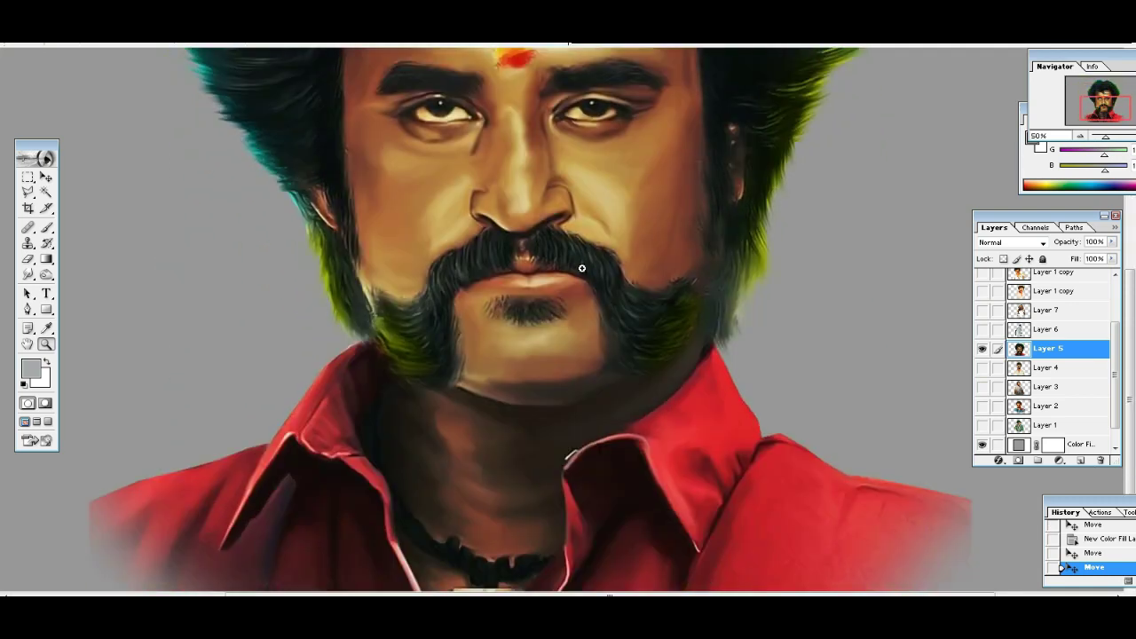
pyautogui.hotkey('ctrl', '0')
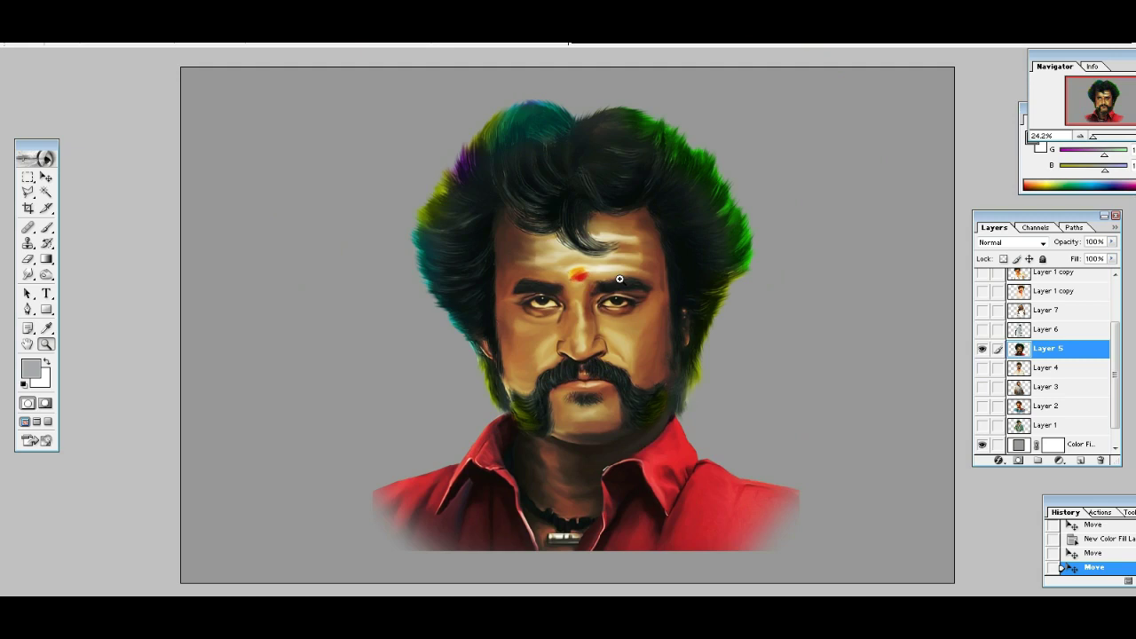
# Hide Layer 5, show Layer 6's back-view figure, and inspect it at 66.67% before fitting on screen.
pyautogui.click(982, 348)
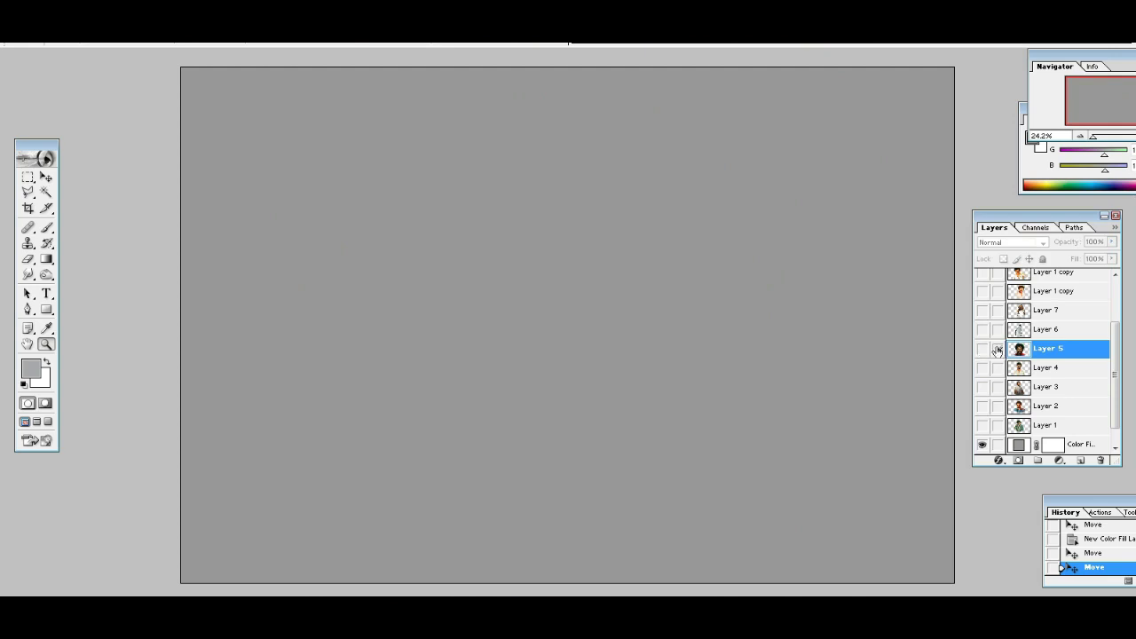
pyautogui.click(1057, 334)
pyautogui.click(638, 135)
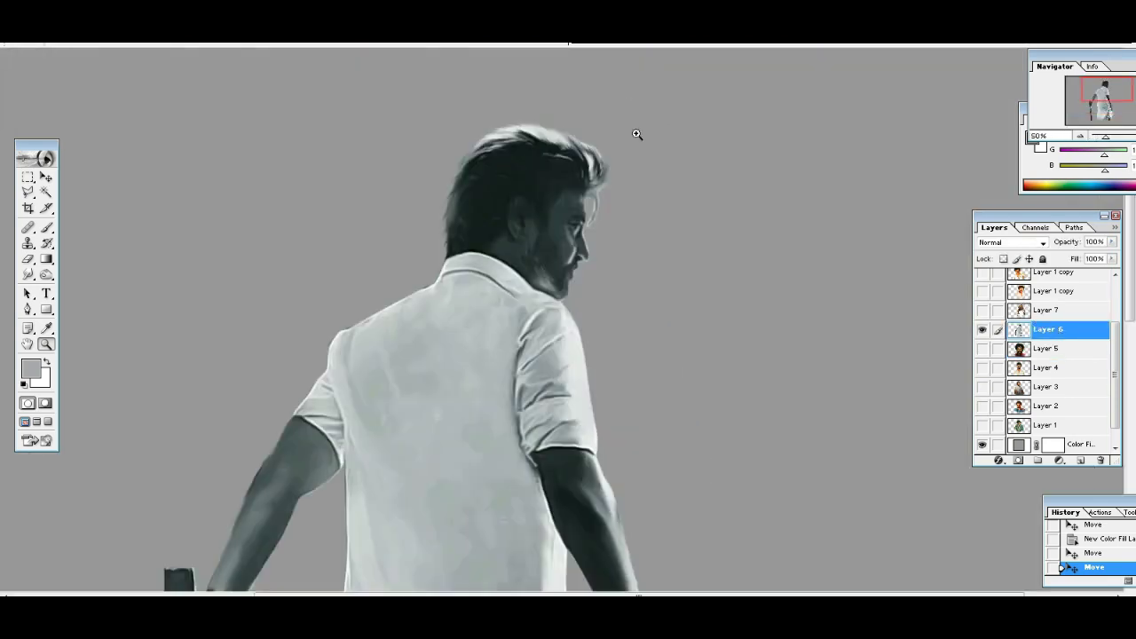
pyautogui.click(573, 254)
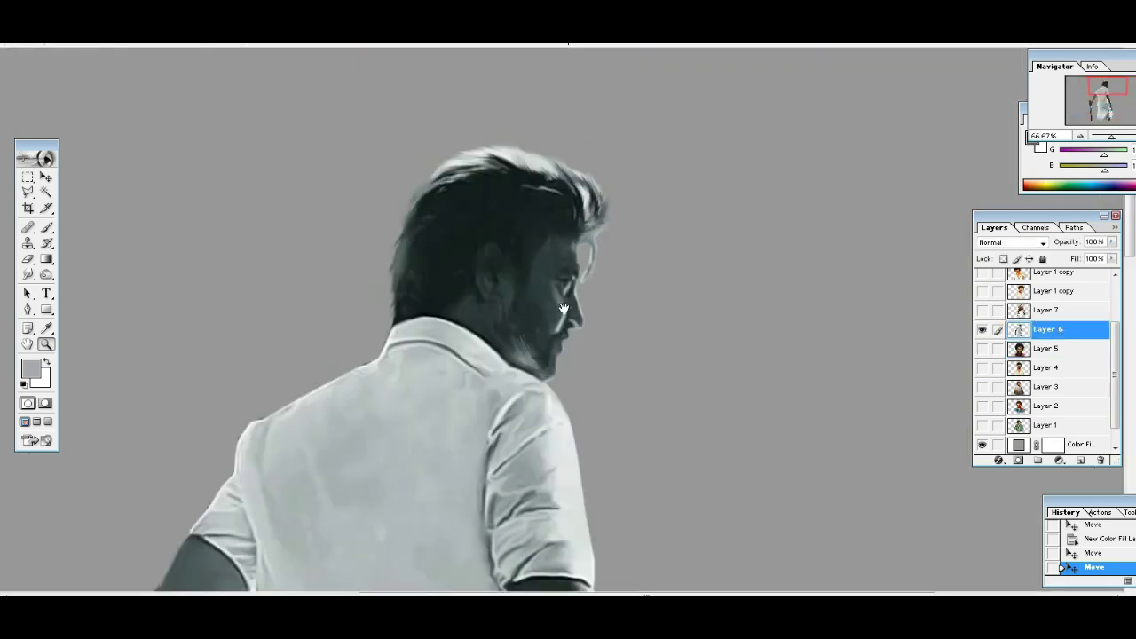
pyautogui.moveTo(528, 391); pyautogui.dragTo(569, 289)
pyautogui.scroll(-3, 559, 355)
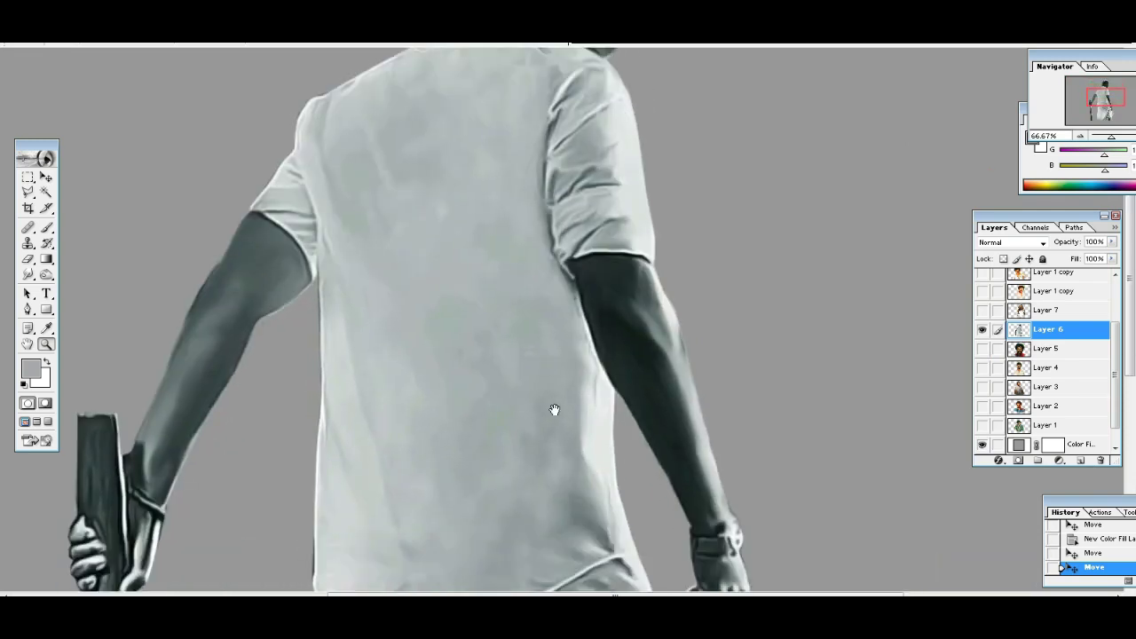
pyautogui.scroll(-2, 573, 404)
pyautogui.scroll(-4, 591, 337)
pyautogui.scroll(4, 579, 385)
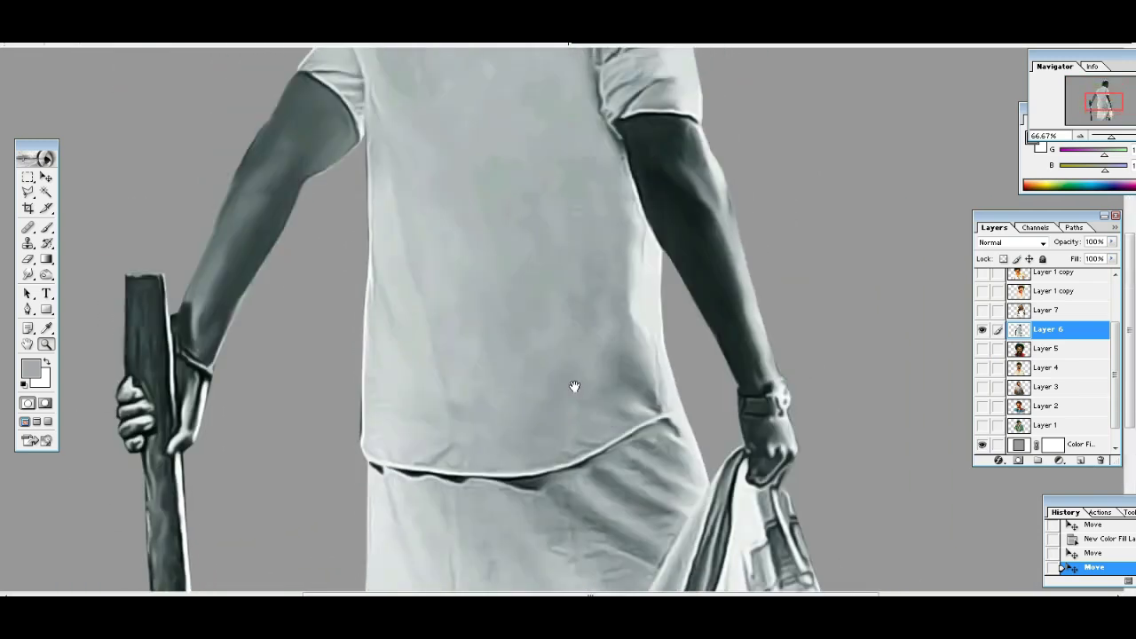
pyautogui.scroll(4, 562, 358)
pyautogui.scroll(1, 563, 346)
pyautogui.hotkey('ctrl', '0')
# Compare a grayscale duplicate of the standing figure, undo it, and recentre the original.
pyautogui.press('v')
pyautogui.moveTo(590, 337)
pyautogui.mouseDown()
pyautogui.moveTo(466, 342)
pyautogui.moveTo(737, 357)
pyautogui.mouseUp()
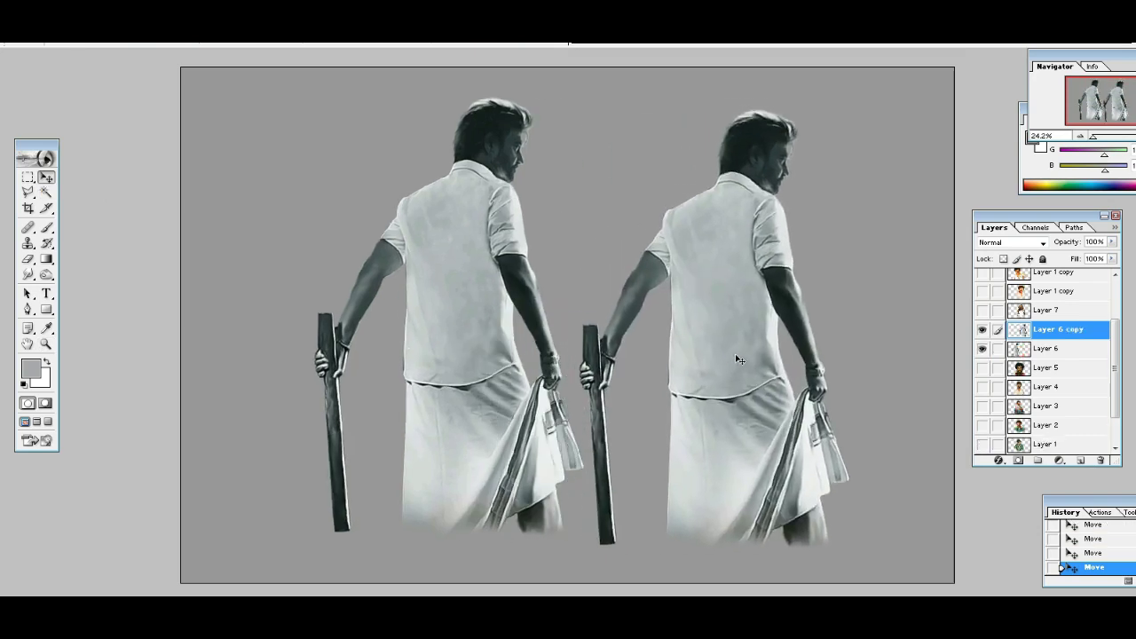
pyautogui.hotkey('ctrl', 'shift', 'u')
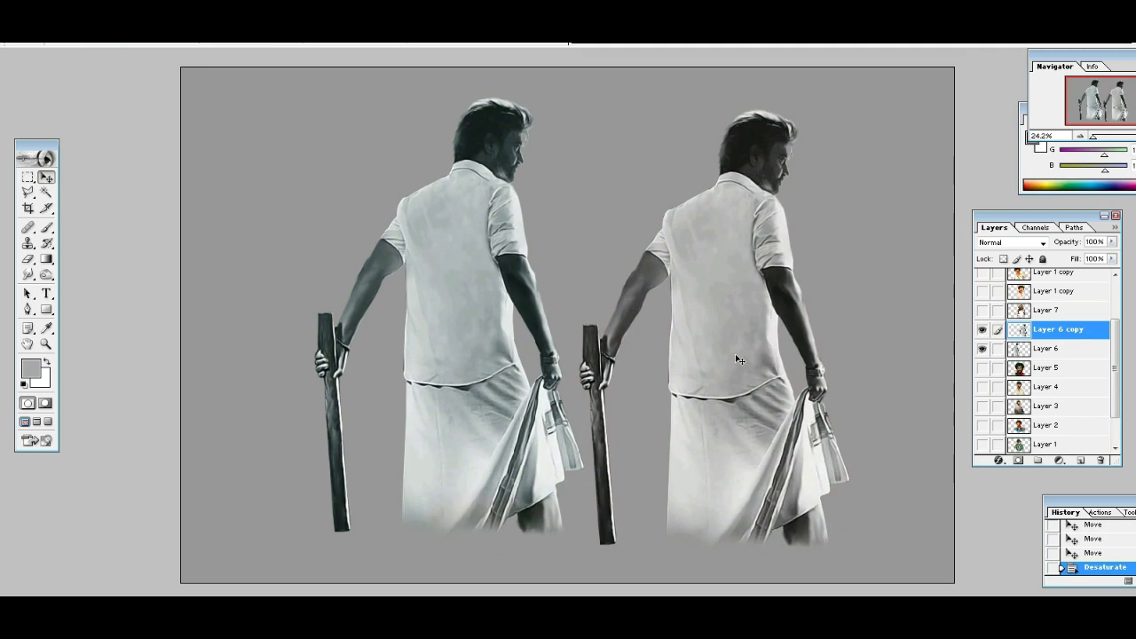
pyautogui.hotkey('ctrl', 'z')
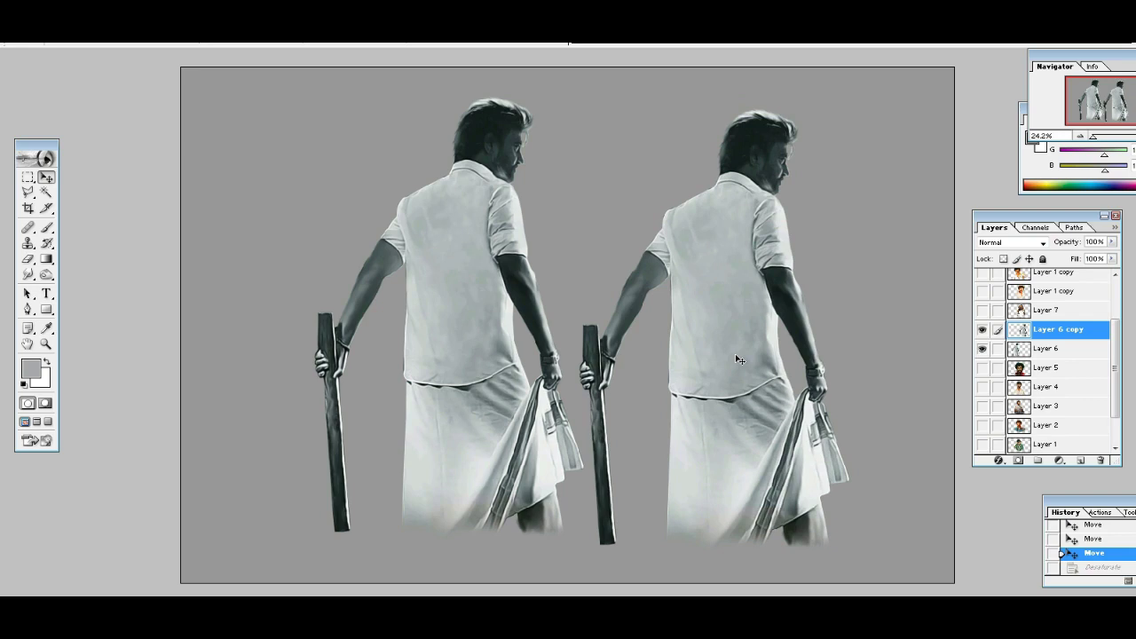
pyautogui.hotkey('ctrl', 'alt', 'z')
pyautogui.hotkey('ctrl', 'alt', 'z')
pyautogui.moveTo(476, 232); pyautogui.dragTo(590, 241)
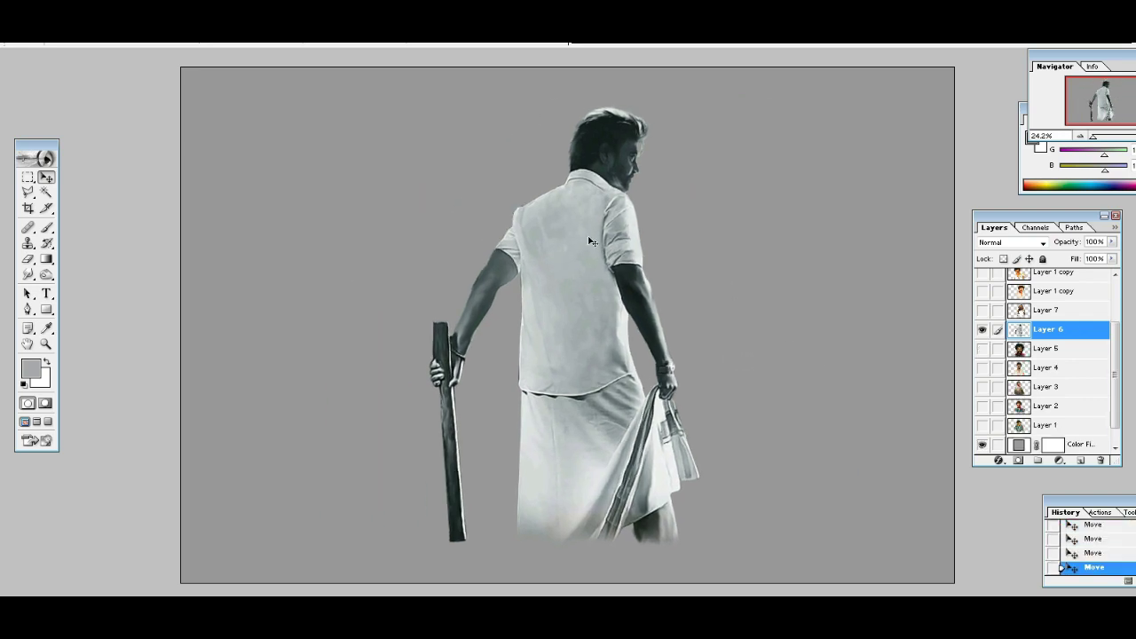
# Inspect the standing figure up close, nudge it slightly left, then hide Layer 6.
pyautogui.click(46, 343)
pyautogui.click(665, 188)
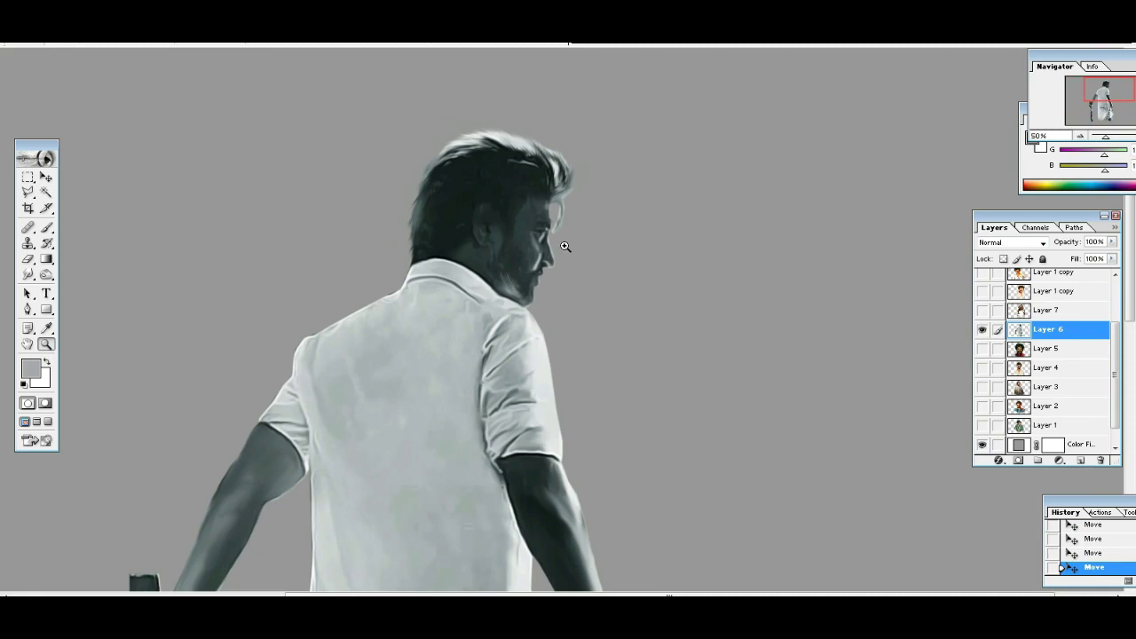
pyautogui.hotkey('ctrl', '0')
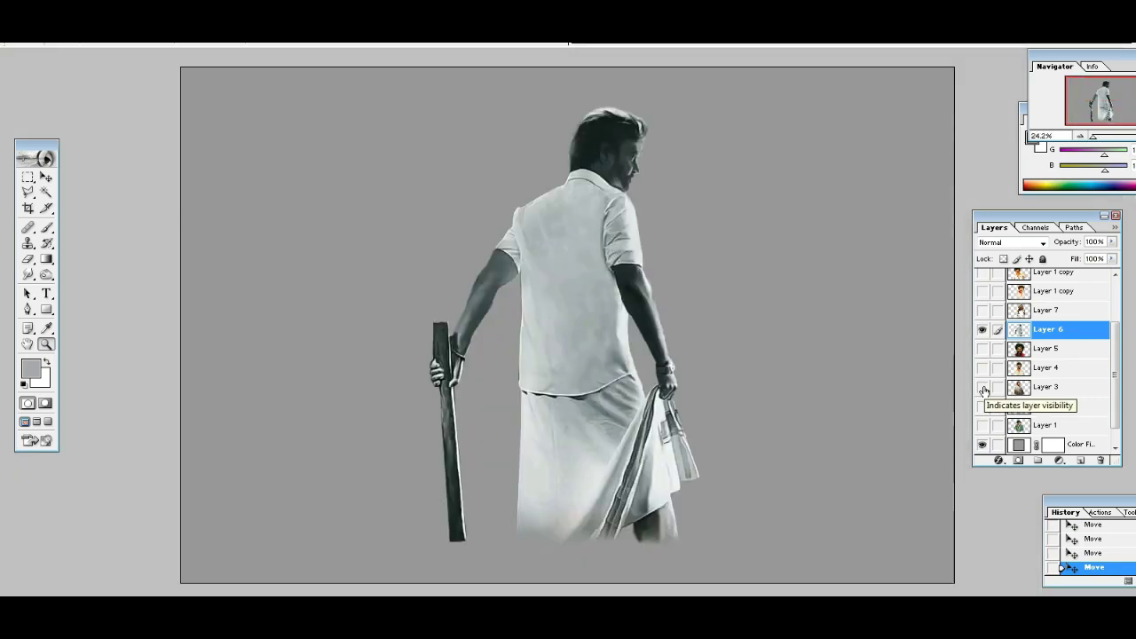
pyautogui.click(46, 177)
pyautogui.moveTo(677, 315); pyautogui.dragTo(650, 319)
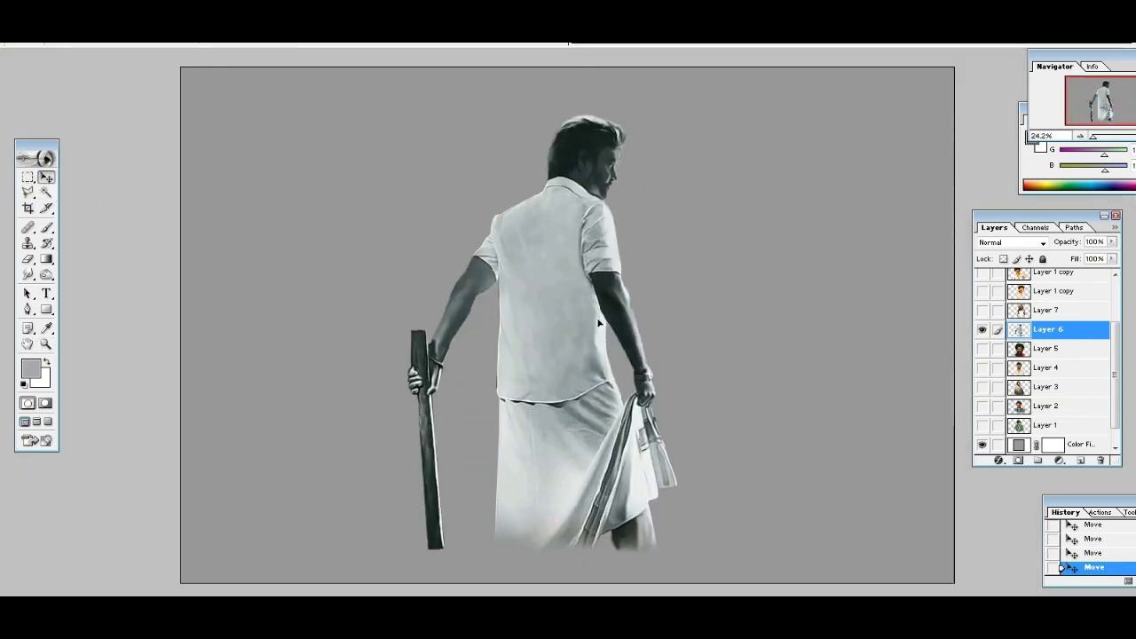
pyautogui.click(982, 330)
# Show and select Layer 7's throne portrait, inspect it zoomed in, then fit on screen.
pyautogui.click(982, 310)
pyautogui.click(1047, 310)
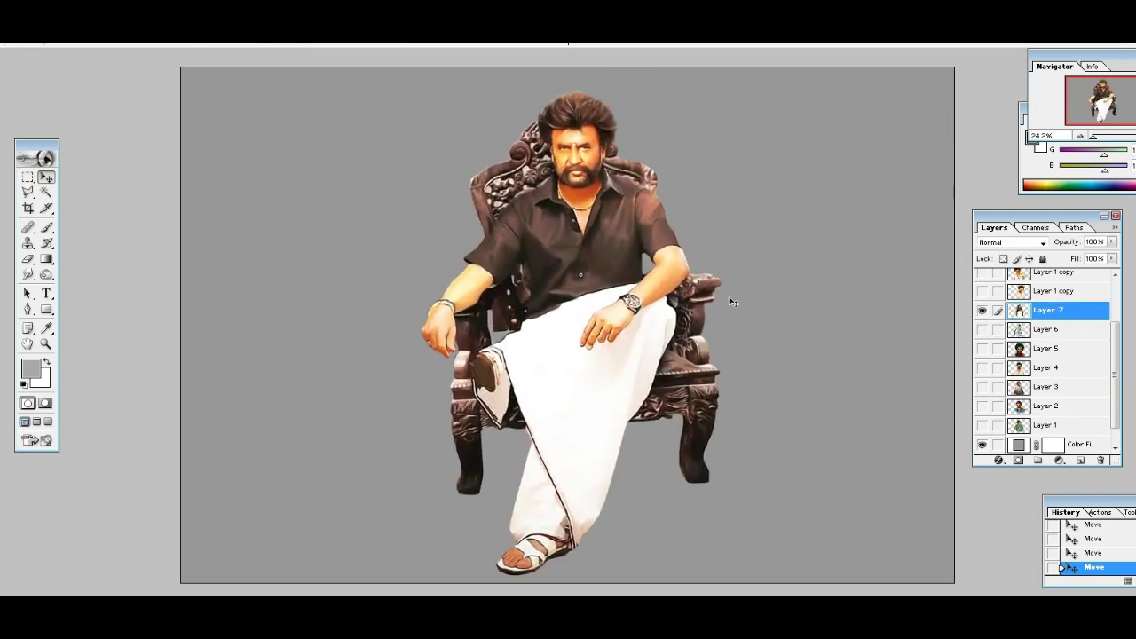
pyautogui.click(46, 343)
pyautogui.click(553, 181)
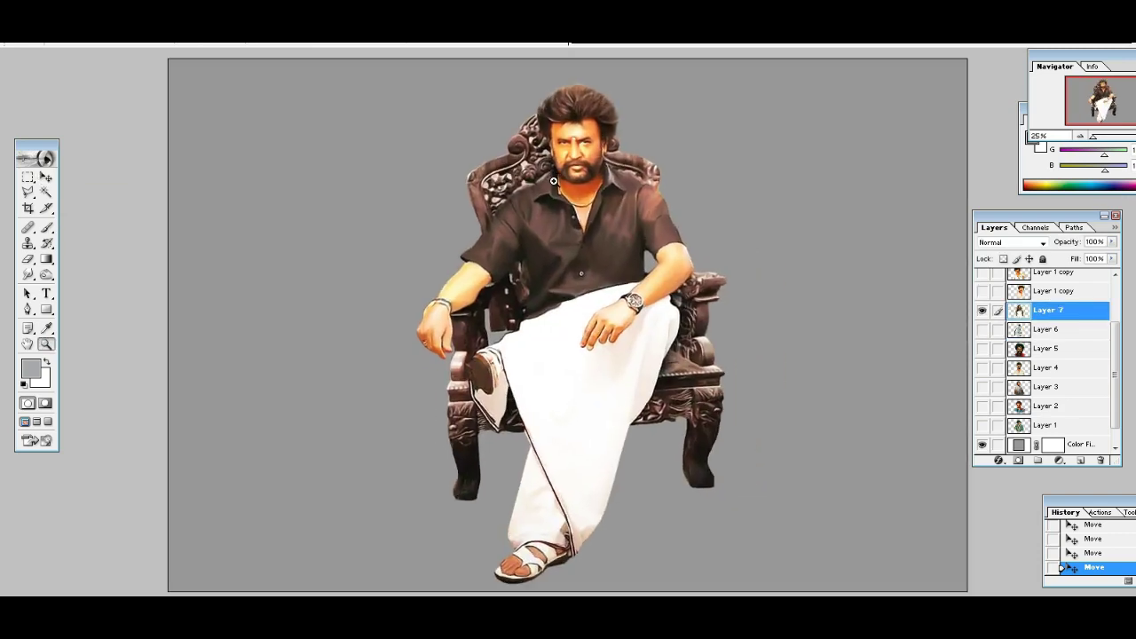
pyautogui.click(553, 181)
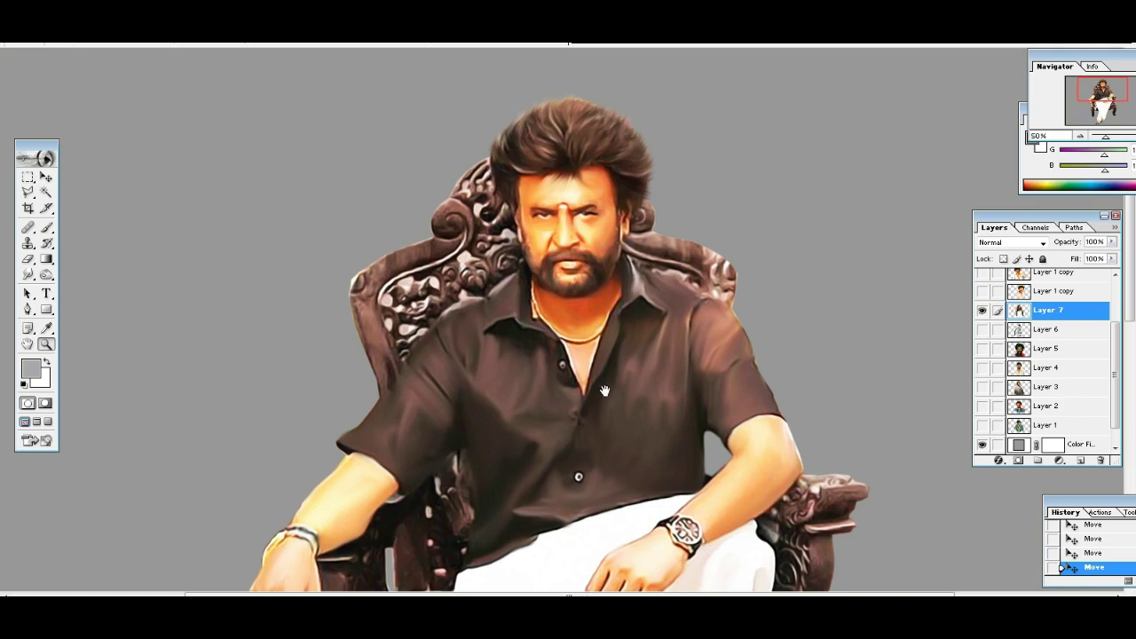
pyautogui.scroll(-3, 600, 373)
pyautogui.scroll(-3, 607, 346)
pyautogui.scroll(-5, 616, 298)
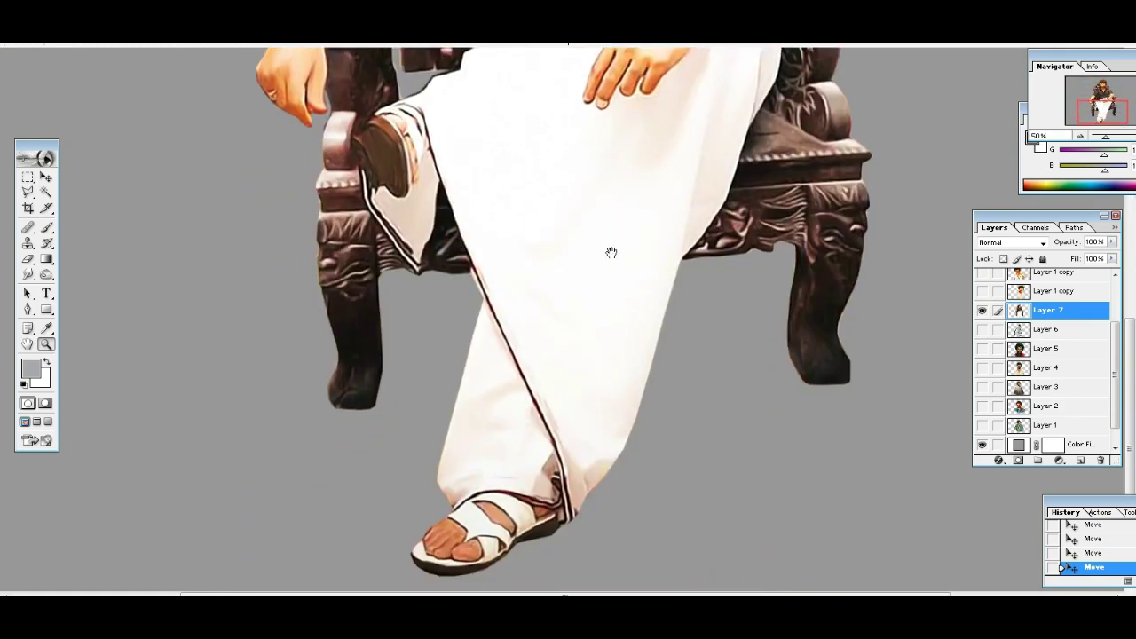
pyautogui.scroll(5, 612, 251)
pyautogui.scroll(5, 612, 266)
pyautogui.scroll(1, 605, 302)
pyautogui.rightClick(604, 307)
pyautogui.click(612, 308)
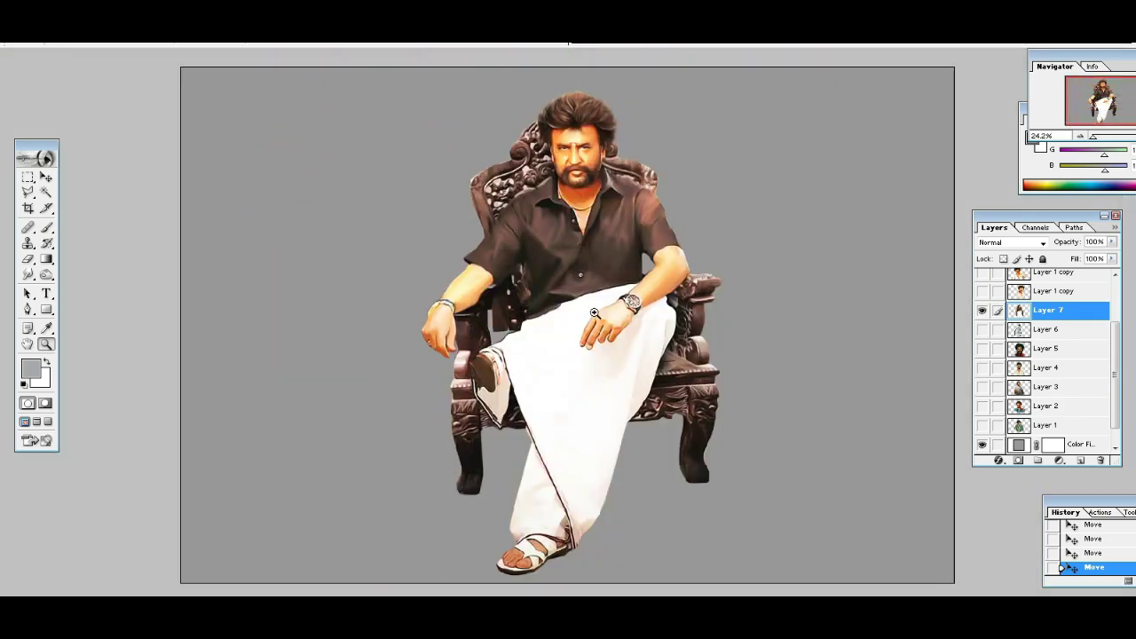
# Rotate the seated figure slightly clockwise, compare a grayscale copy, undo it, and recentre.
pyautogui.hotkey('ctrl', 't')
pyautogui.moveTo(565, 66); pyautogui.dragTo(573, 66)
pyautogui.press('Return')
pyautogui.moveTo(625, 331)
pyautogui.mouseDown()
pyautogui.moveTo(483, 325)
pyautogui.moveTo(804, 327)
pyautogui.mouseUp()
pyautogui.hotkey('ctrl', 'shift', 'u')
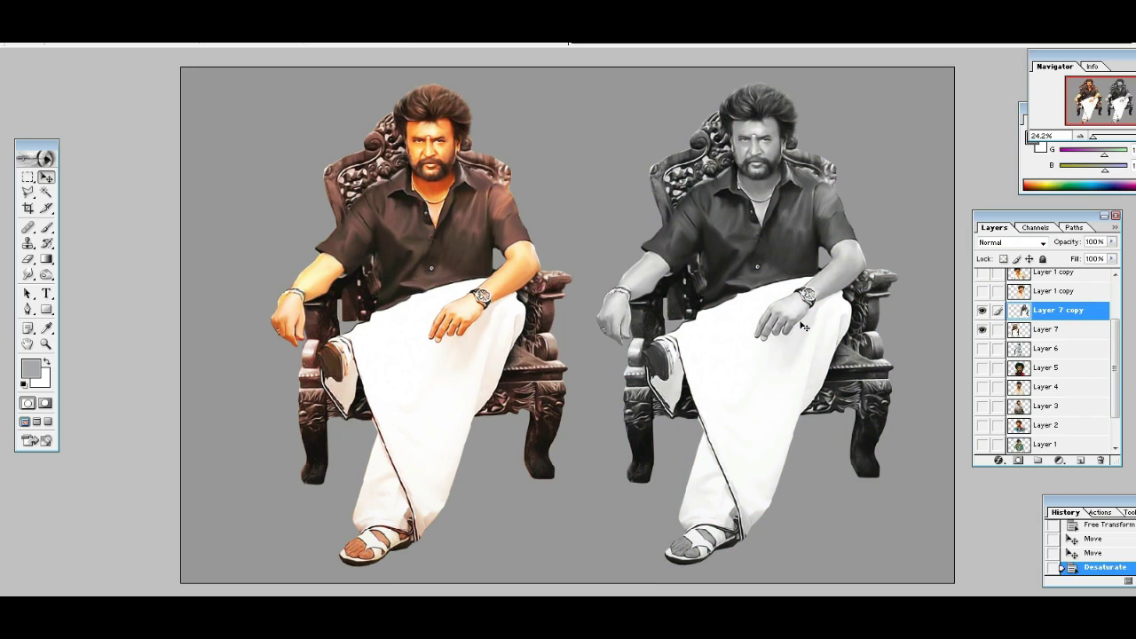
pyautogui.hotkey('ctrl', 'alt', 'z')
pyautogui.hotkey('ctrl', 'alt', 'z')
pyautogui.moveTo(462, 337); pyautogui.dragTo(597, 333)
# Zoom in on the seated figure's head, then fit the image on screen.
pyautogui.press('z')
pyautogui.click(532, 140)
pyautogui.click(570, 145)
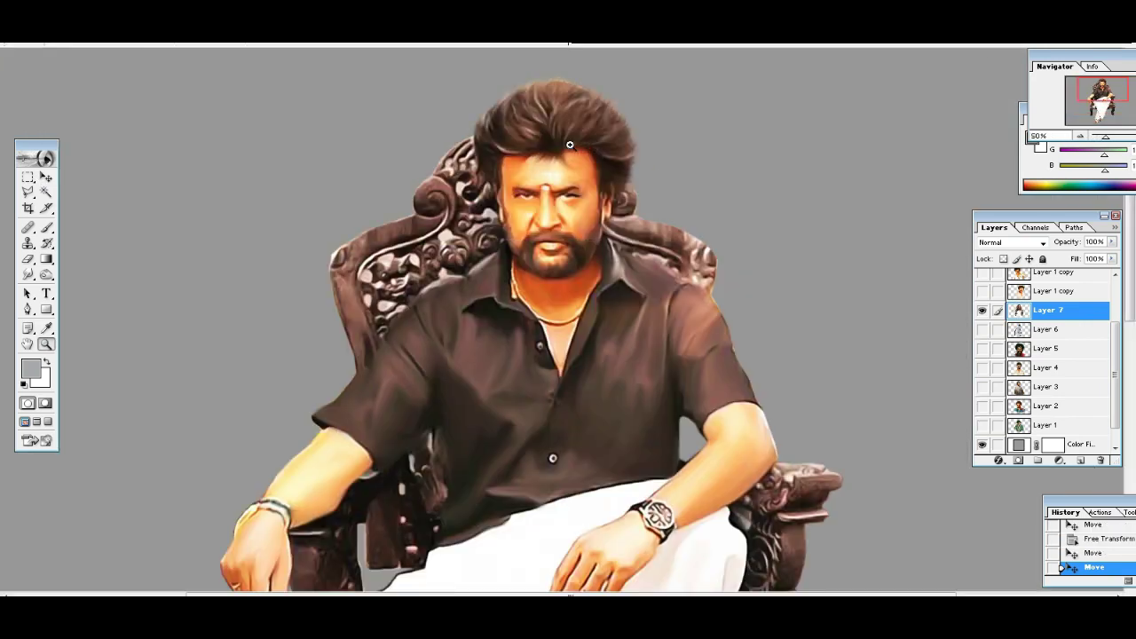
pyautogui.scroll(-2, 601, 305)
pyautogui.scroll(-5, 608, 310)
pyautogui.scroll(-5, 616, 317)
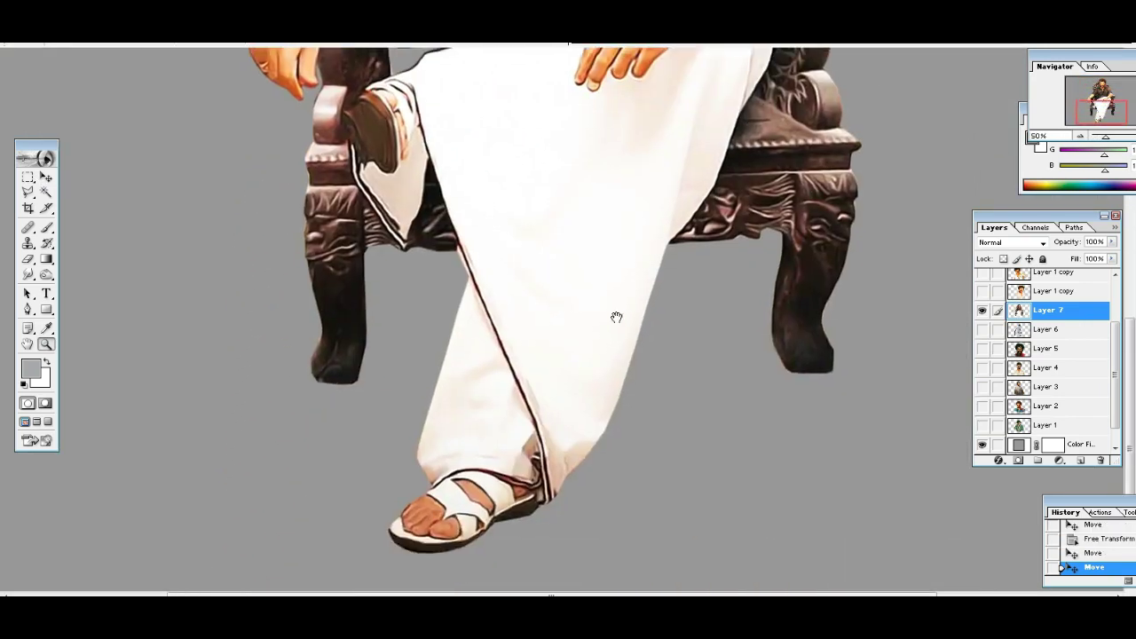
pyautogui.scroll(5, 616, 317)
pyautogui.scroll(5, 622, 320)
pyautogui.rightClick(628, 315)
pyautogui.click(660, 325)
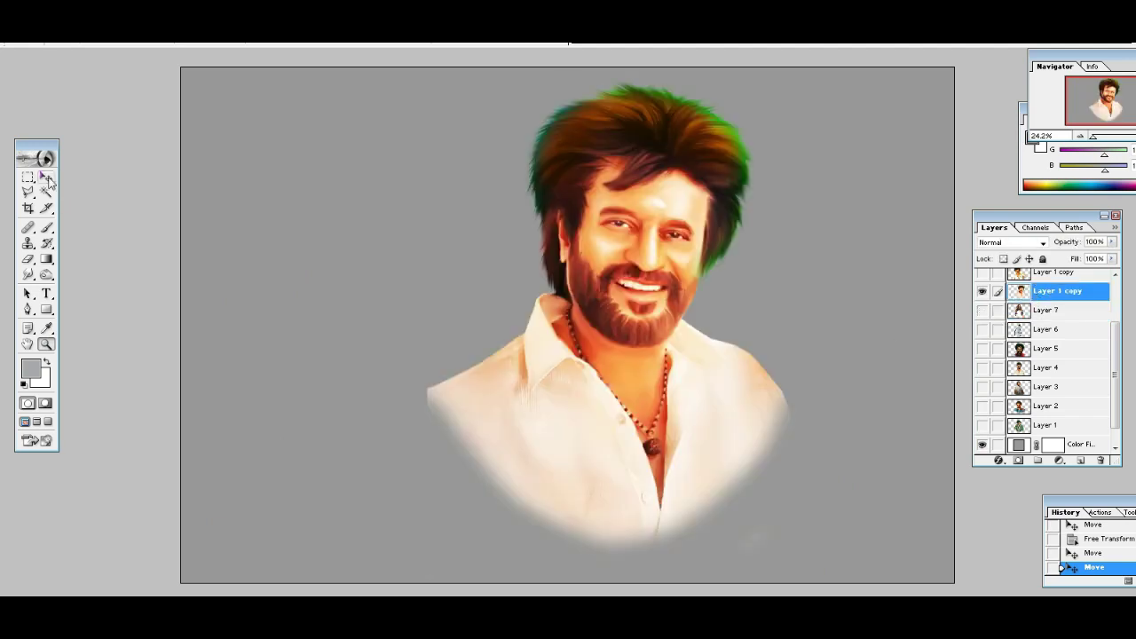
# Shift the bearded portrait slightly left and inspect its hair, shirt and necklace up close.
pyautogui.press('v')
pyautogui.moveTo(662, 300); pyautogui.dragTo(594, 305)
pyautogui.press('z')
pyautogui.click(577, 146)
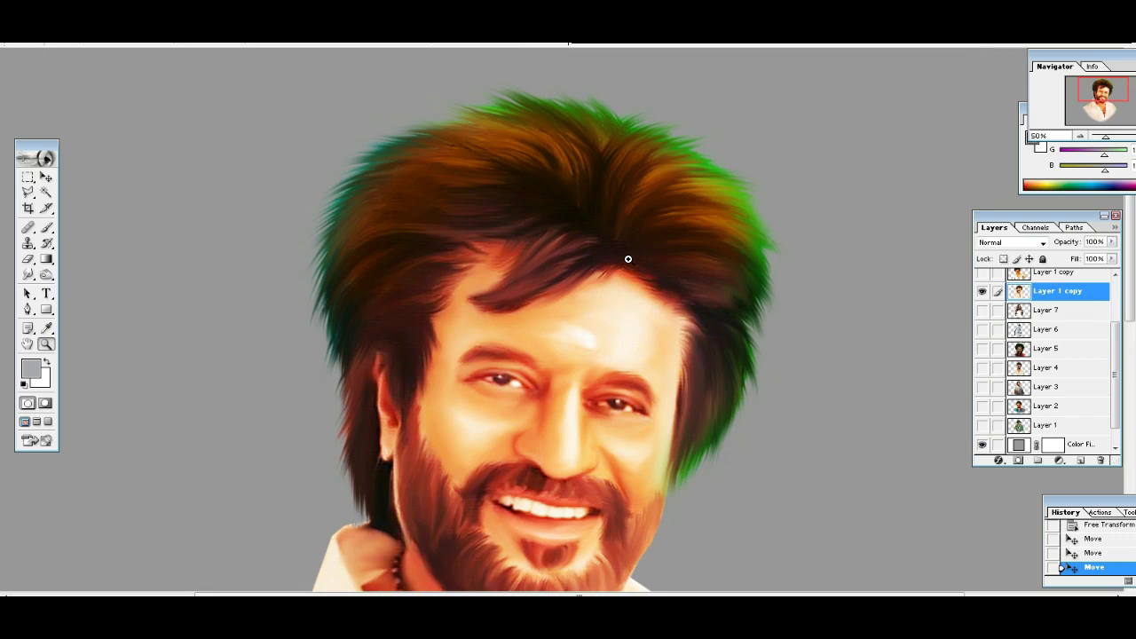
pyautogui.moveTo(593, 419); pyautogui.dragTo(610, 262)
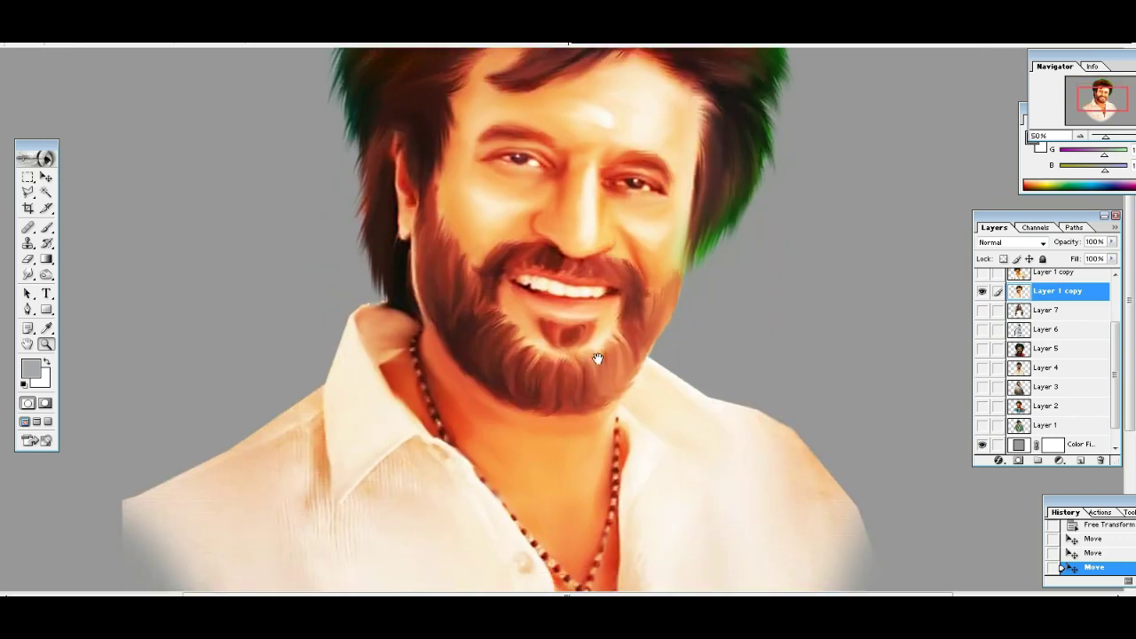
pyautogui.moveTo(598, 358); pyautogui.dragTo(597, 311)
pyautogui.moveTo(609, 125); pyautogui.dragTo(612, 324)
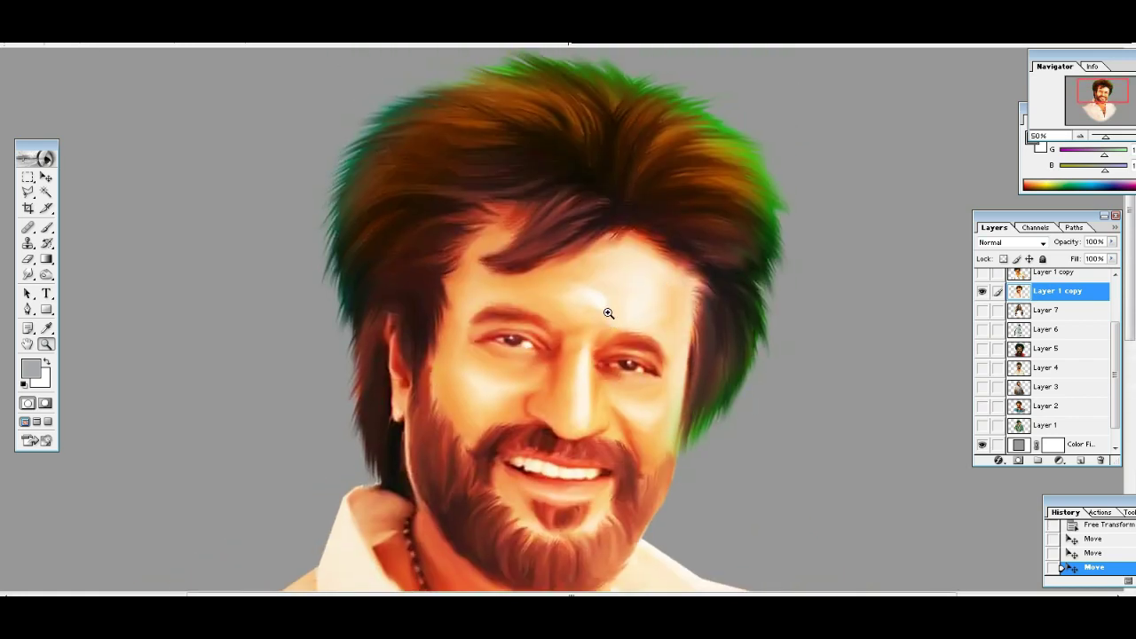
pyautogui.rightClick(608, 312)
pyautogui.click(622, 294)
# Compare a grayscale duplicate of the portrait, undo it, and recentre the colour version.
pyautogui.press('v')
pyautogui.moveTo(528, 354)
pyautogui.mouseDown()
pyautogui.moveTo(472, 355)
pyautogui.moveTo(792, 360)
pyautogui.mouseUp()
pyautogui.hotkey('ctrl', 'shift', 'u')
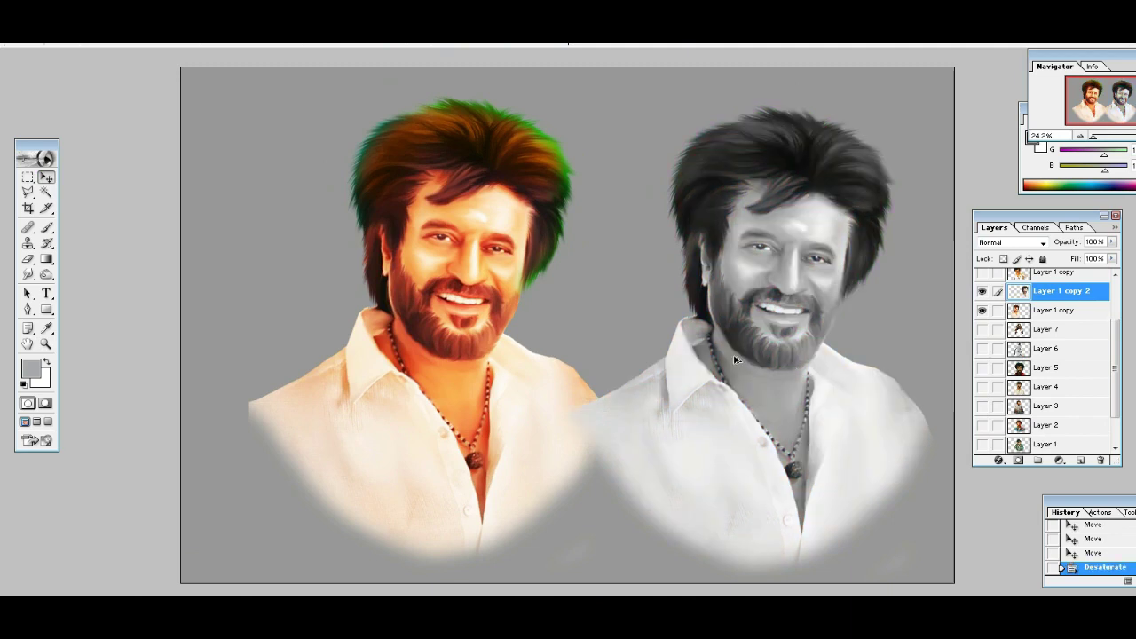
pyautogui.hotkey('ctrl', 'alt', 'z')
pyautogui.hotkey('ctrl', 'alt', 'z')
pyautogui.moveTo(557, 318); pyautogui.dragTo(611, 298)
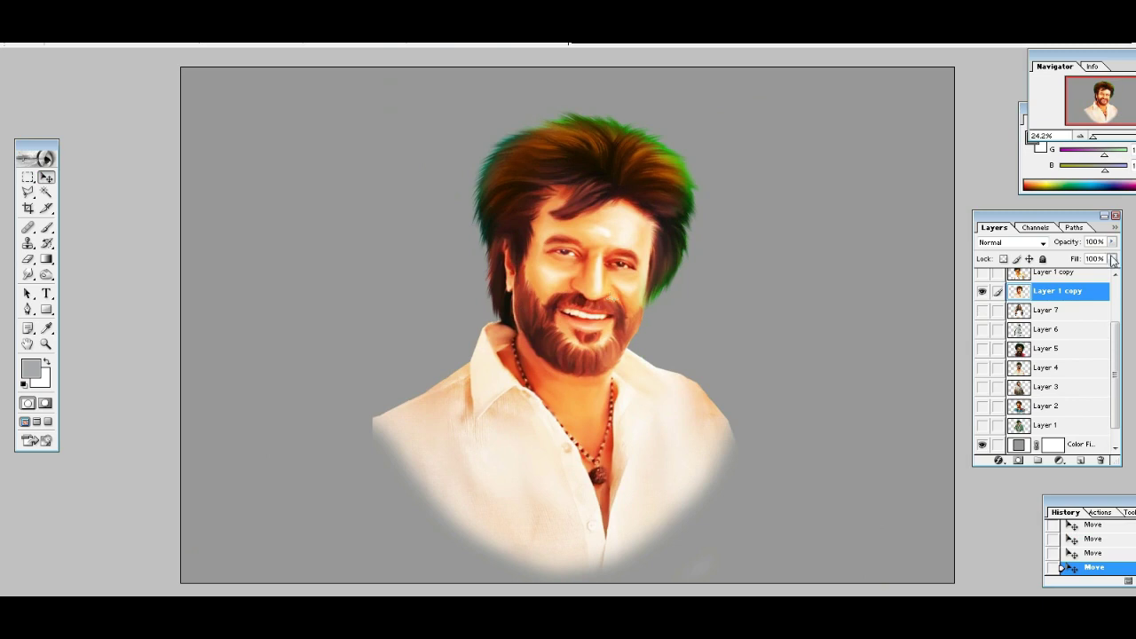
pyautogui.moveTo(532, 385); pyautogui.dragTo(544, 363)
# Zoom in on the moustached portrait's face, shirt and chain, then fit the image on screen.
pyautogui.click(45, 344)
pyautogui.click(518, 156)
pyautogui.click(506, 253)
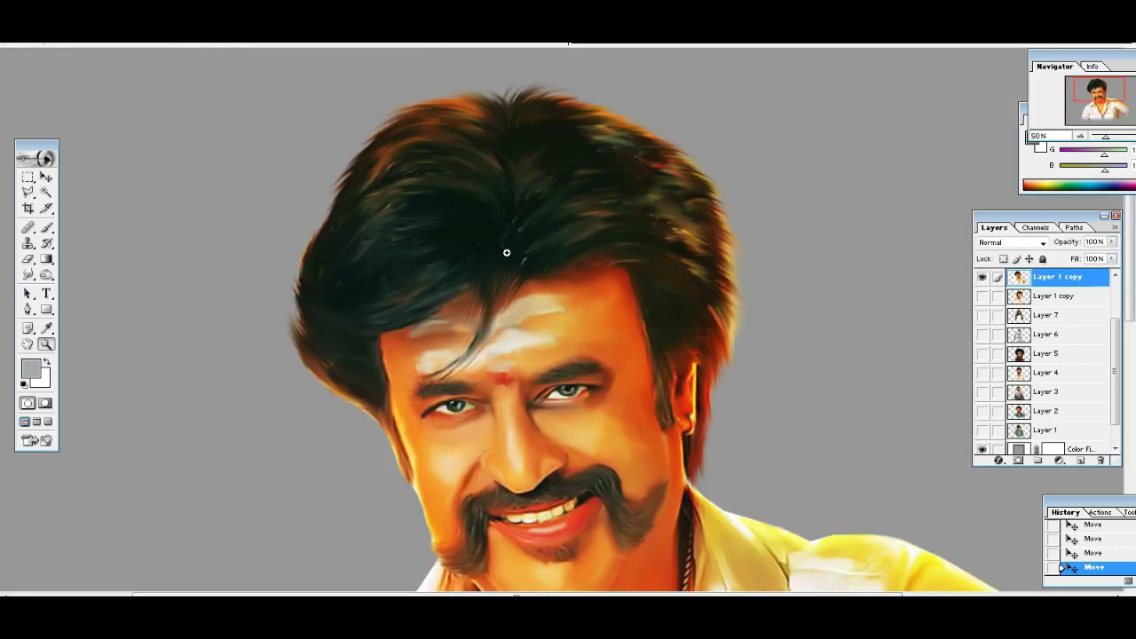
pyautogui.scroll(-2, 515, 293)
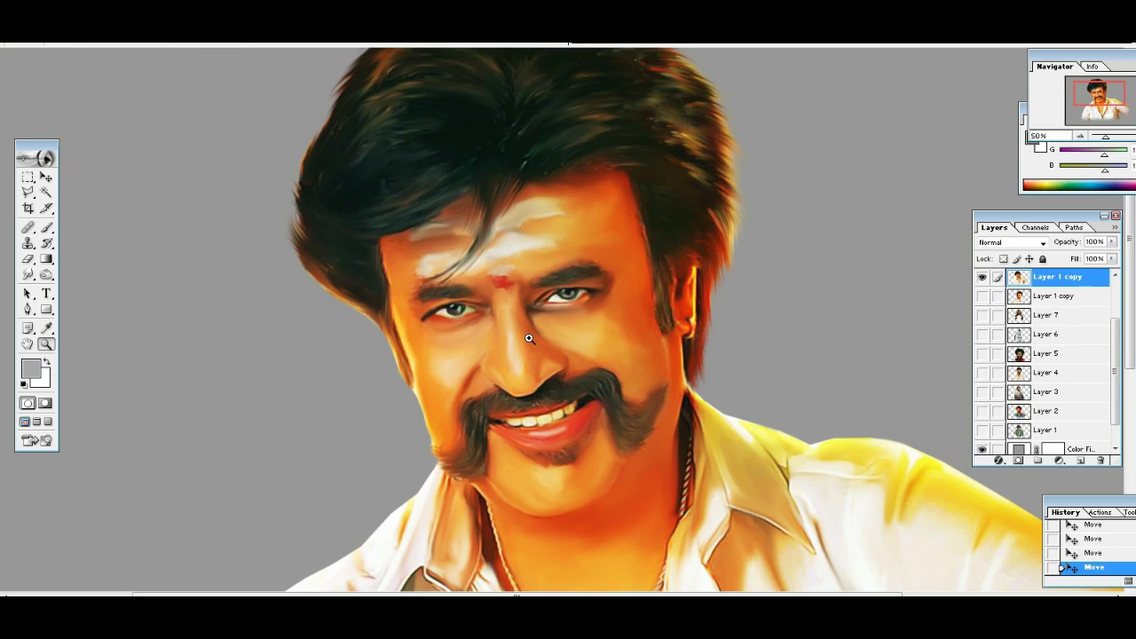
pyautogui.scroll(-3, 577, 360)
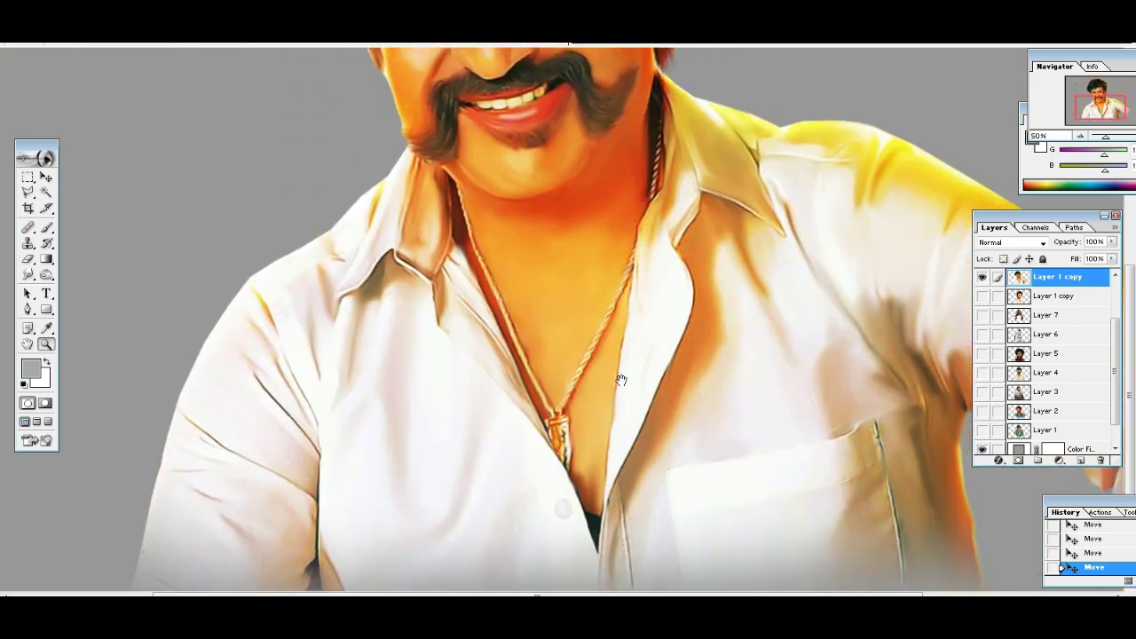
pyautogui.moveTo(621, 380); pyautogui.dragTo(602, 329)
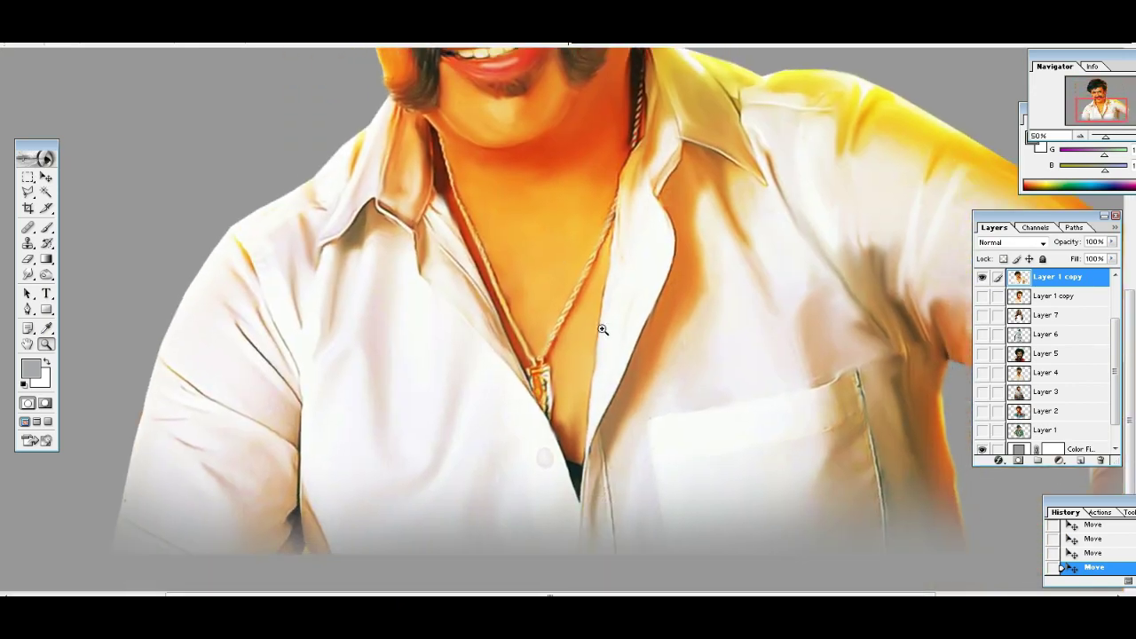
pyautogui.scroll(4, 586, 337)
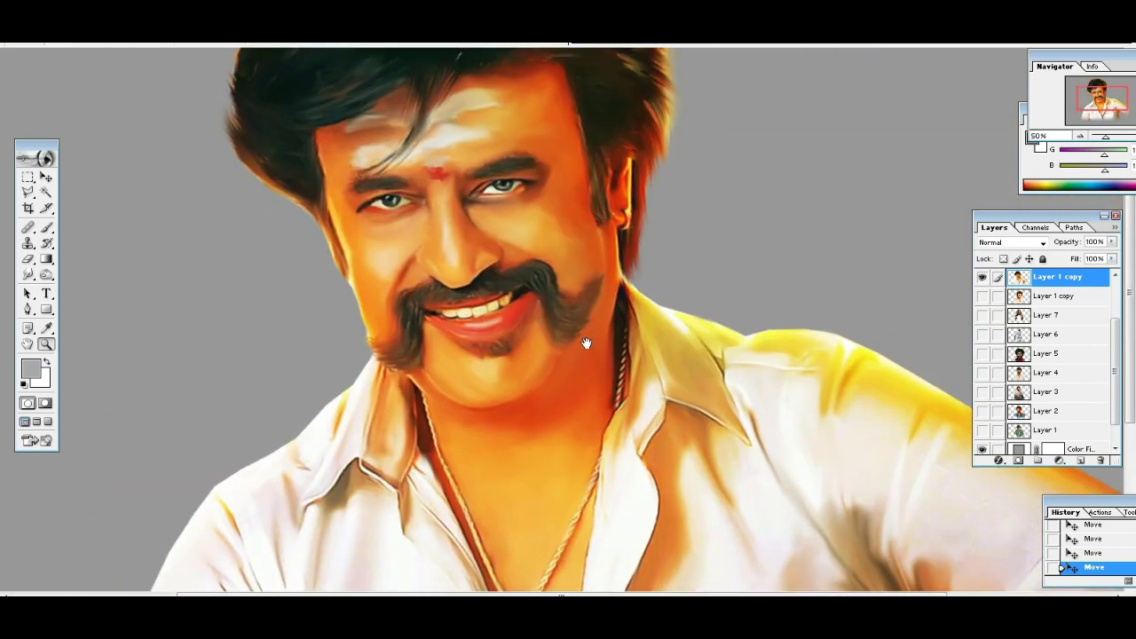
pyautogui.hotkey('ctrl', '0')
# Alt-drag a duplicate portrait to the right and desaturate it to greyscale, then undo it.
pyautogui.click(47, 177)
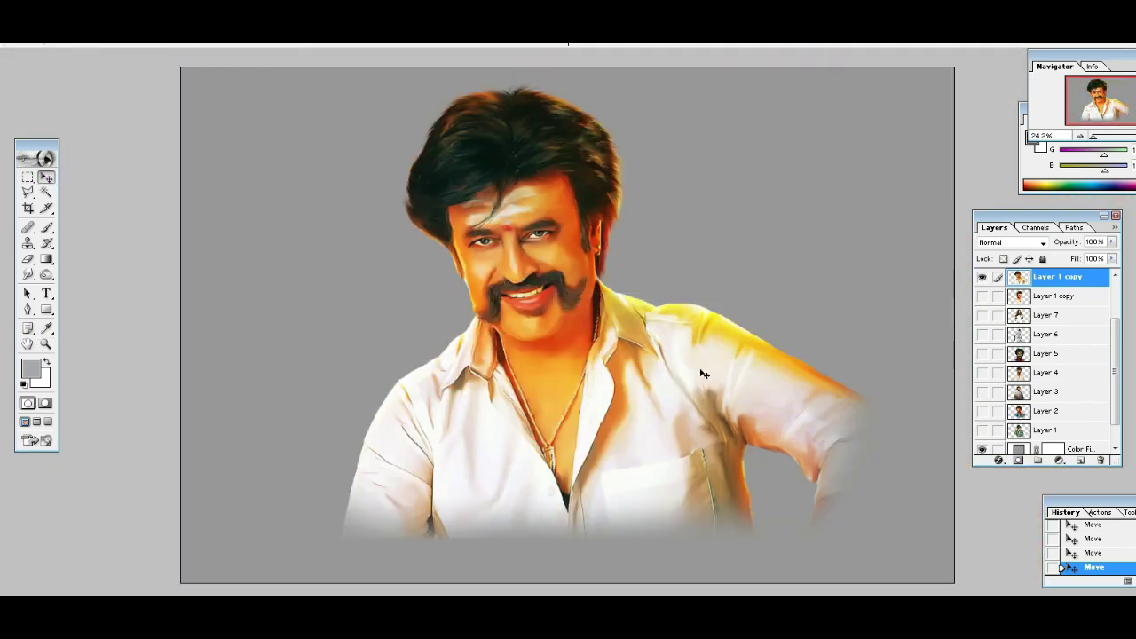
pyautogui.moveTo(542, 361)
pyautogui.mouseDown()
pyautogui.moveTo(520, 367)
pyautogui.moveTo(819, 357)
pyautogui.mouseUp()
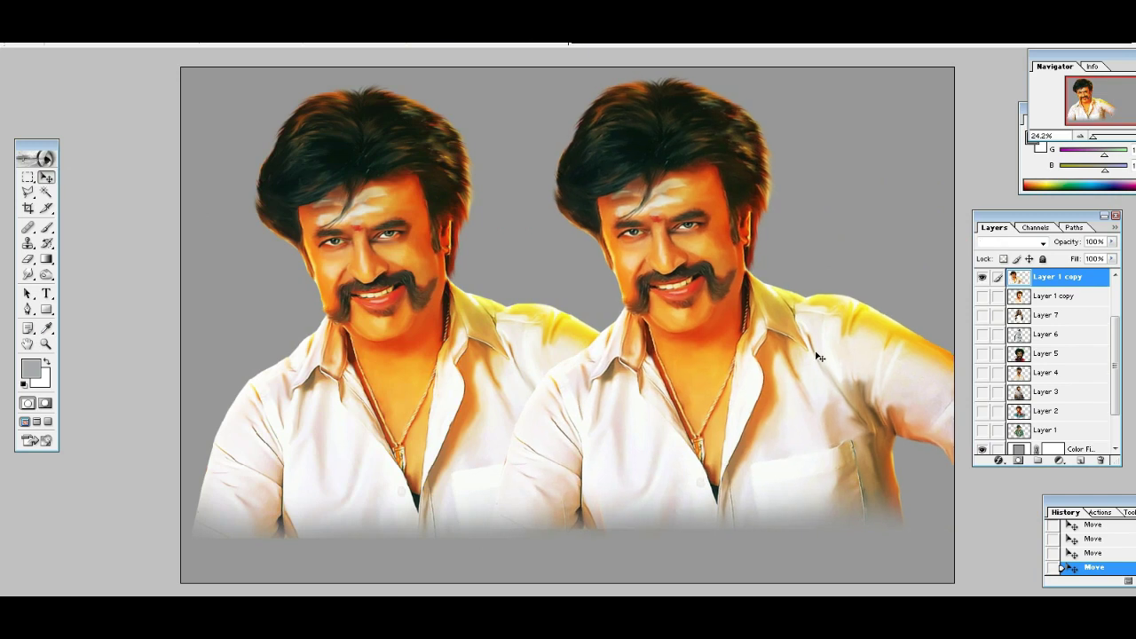
pyautogui.hotkey('ctrl', 'shift', 'u')
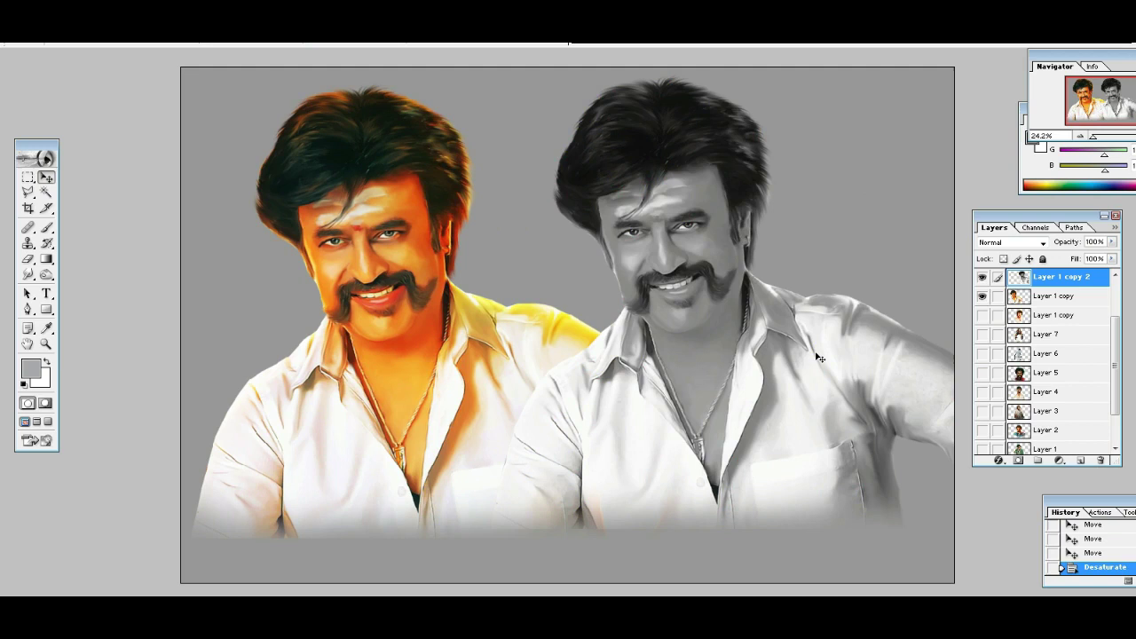
pyautogui.hotkey('ctrl', 'alt', 'z')
pyautogui.hotkey('ctrl', 'alt', 'z')
pyautogui.hotkey('ctrl', 'alt', 'z')
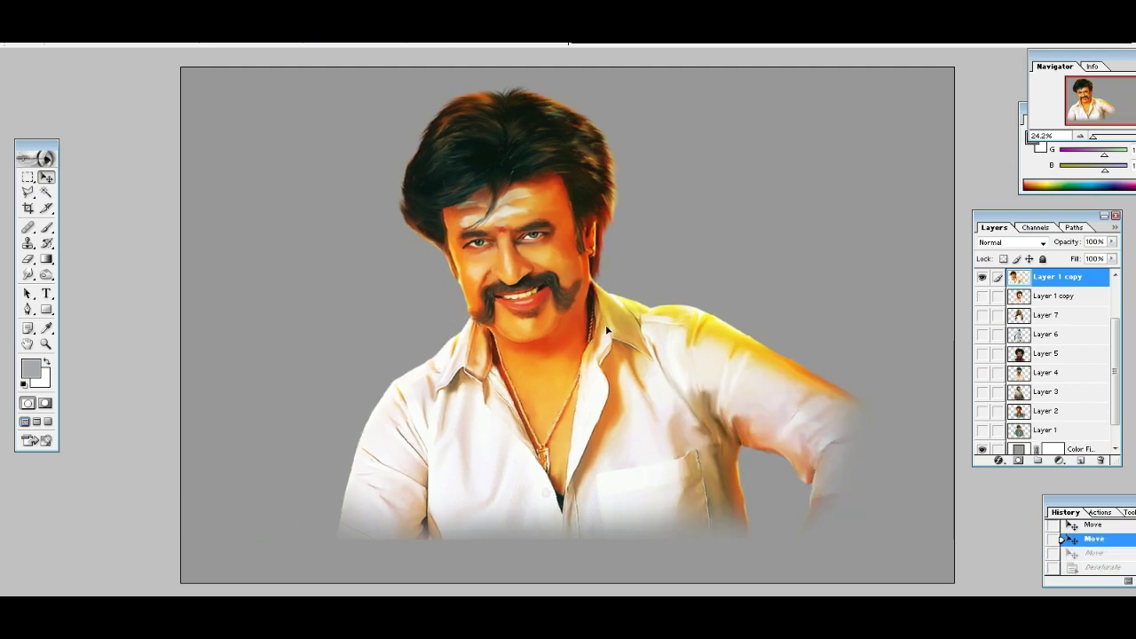
# Nudge the moustached portrait, zoom in to inspect its face, then fit the image on screen.
pyautogui.moveTo(1115, 373); pyautogui.dragTo(1115, 315)
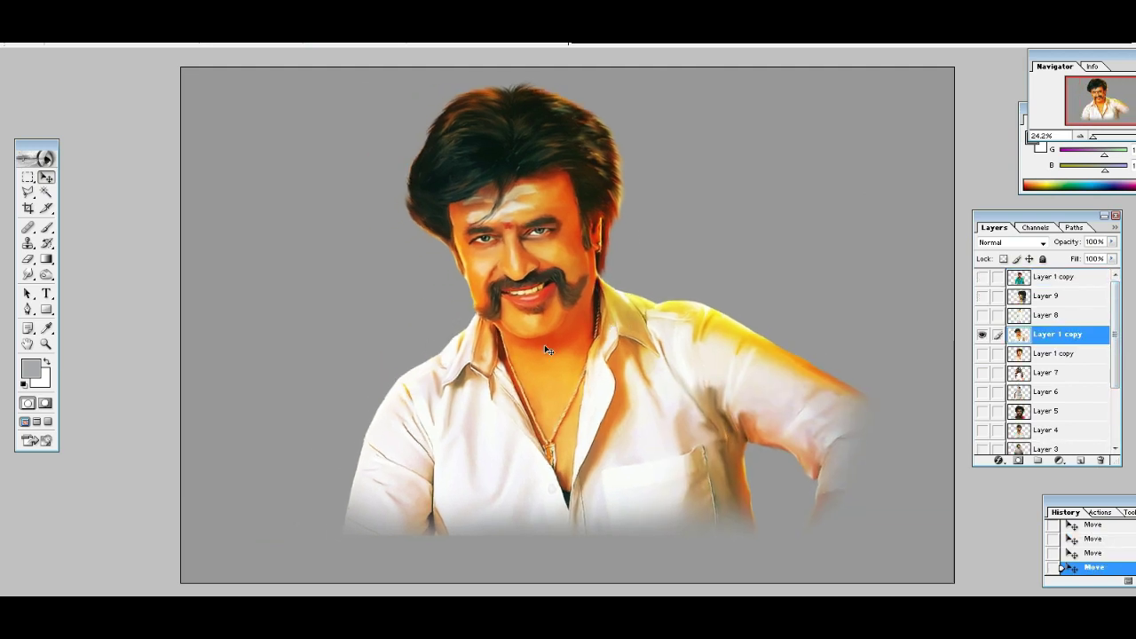
pyautogui.click(46, 344)
pyautogui.click(524, 175)
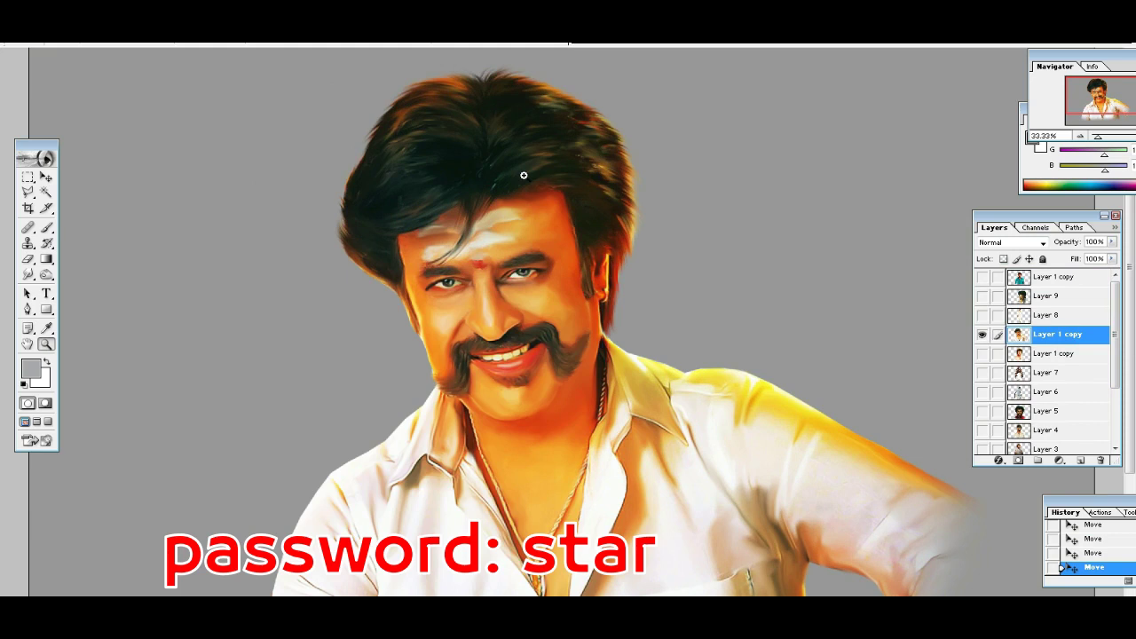
pyautogui.rightClick(504, 218)
pyautogui.click(547, 257)
pyautogui.click(550, 222)
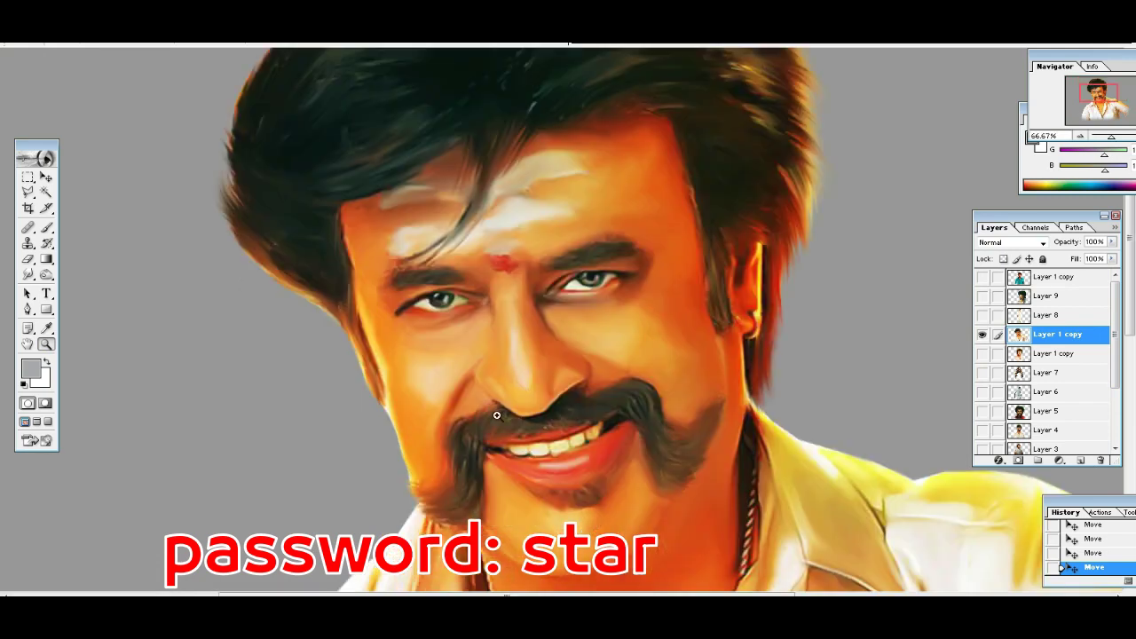
pyautogui.click(498, 416)
pyautogui.scroll(1, 560, 277)
pyautogui.scroll(2, 572, 255)
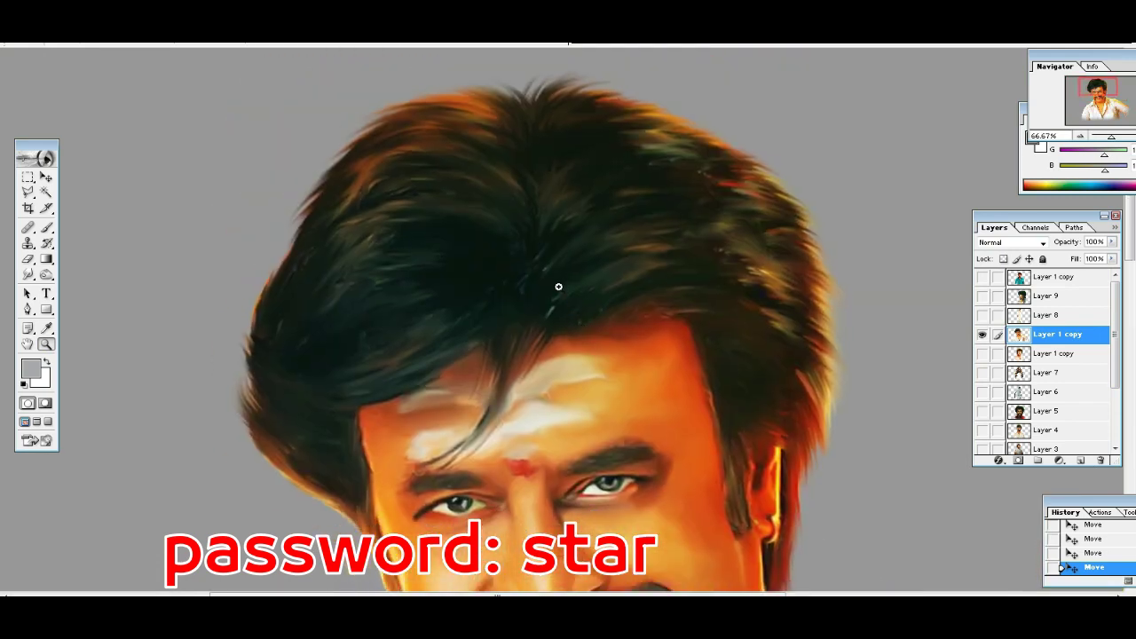
pyautogui.hotkey('ctrl', '0')
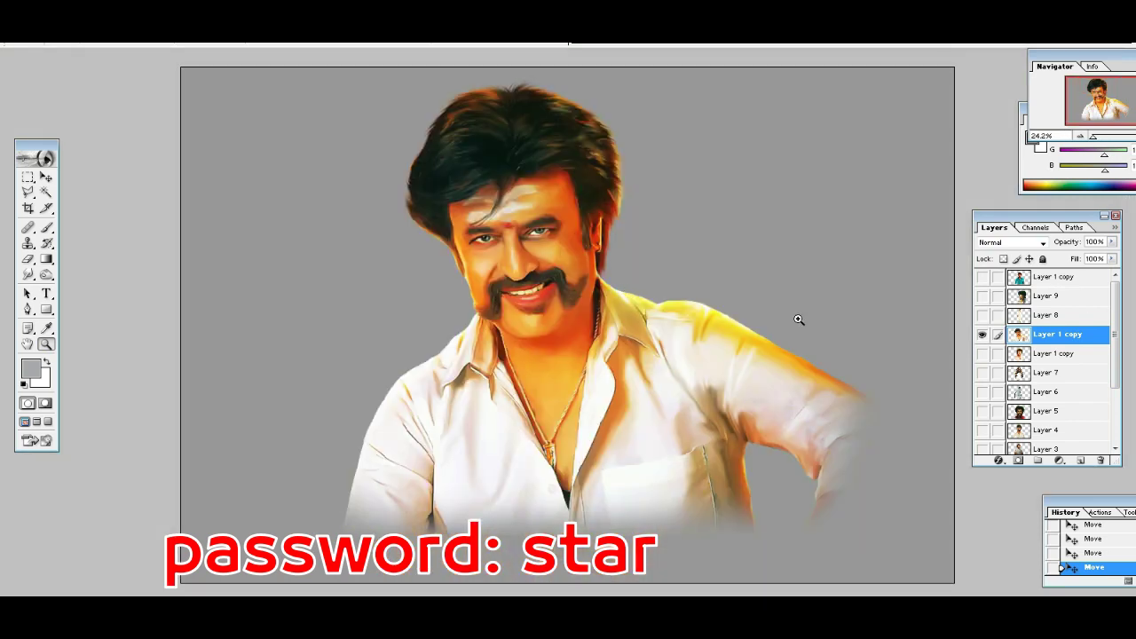
# Hide the white-shirt portrait, show Layer 8's walking figure and zoom its face to 100%.
pyautogui.click(982, 334)
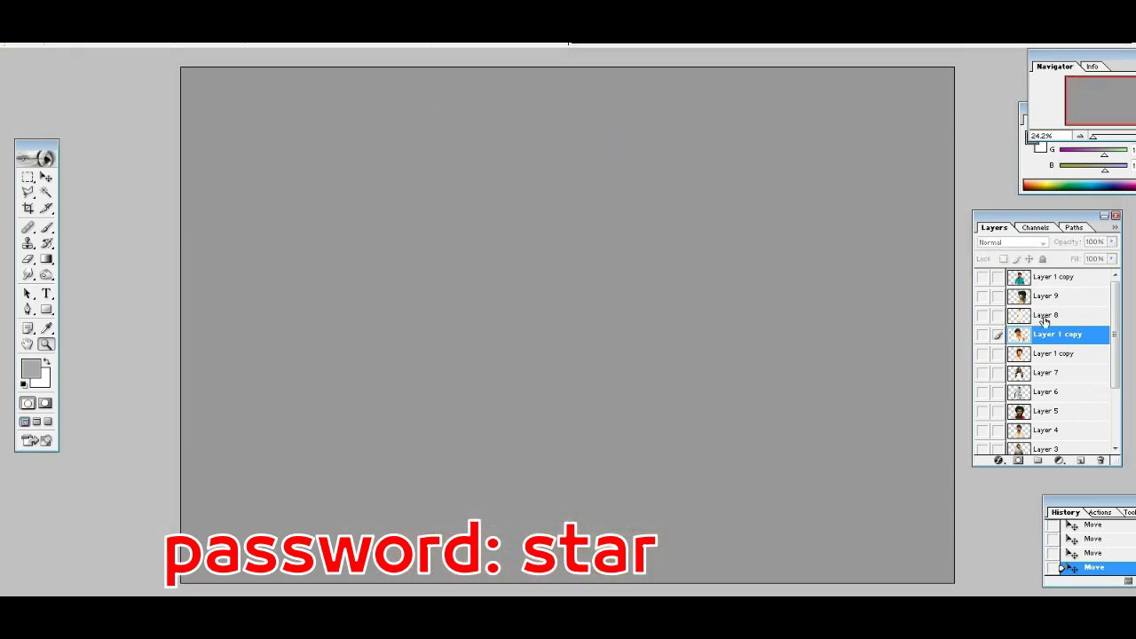
pyautogui.click(1052, 315)
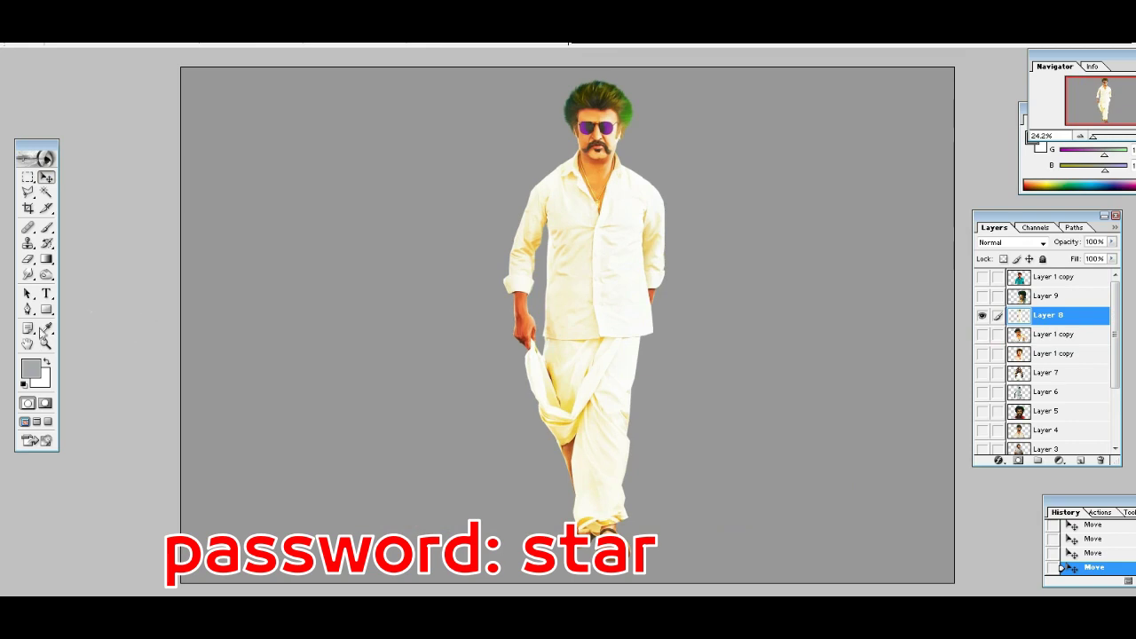
pyautogui.click(604, 116)
pyautogui.click(637, 154)
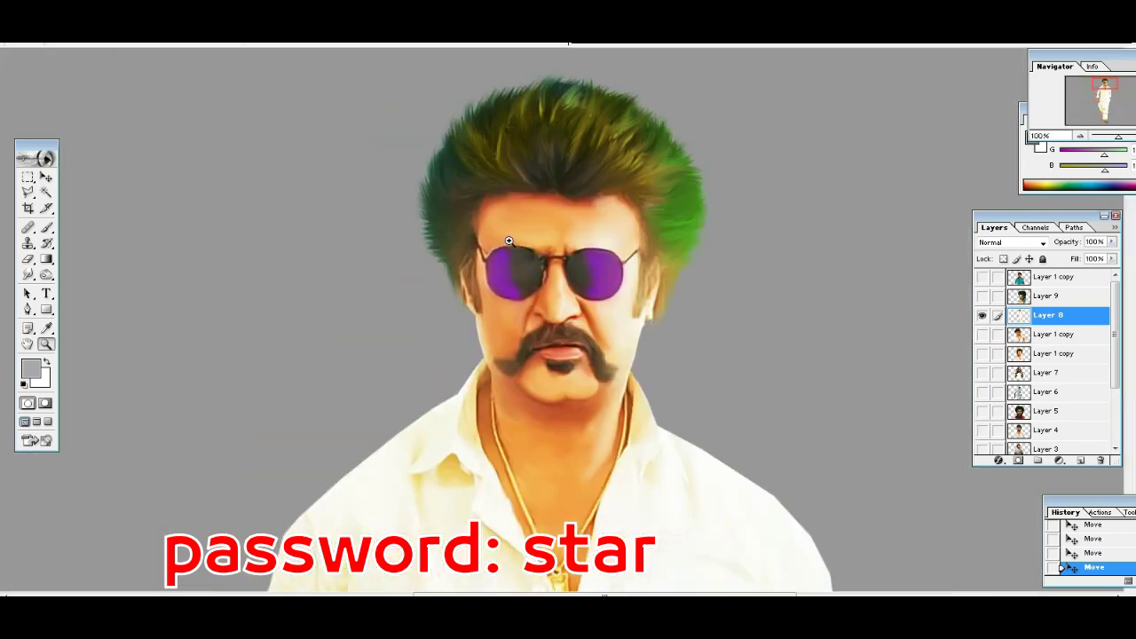
# Pan over the figure's shirt and chain, then fit the whole figure on screen.
pyautogui.moveTo(594, 435); pyautogui.dragTo(591, 291)
pyautogui.scroll(-5, 591, 290)
pyautogui.scroll(-5, 647, 452)
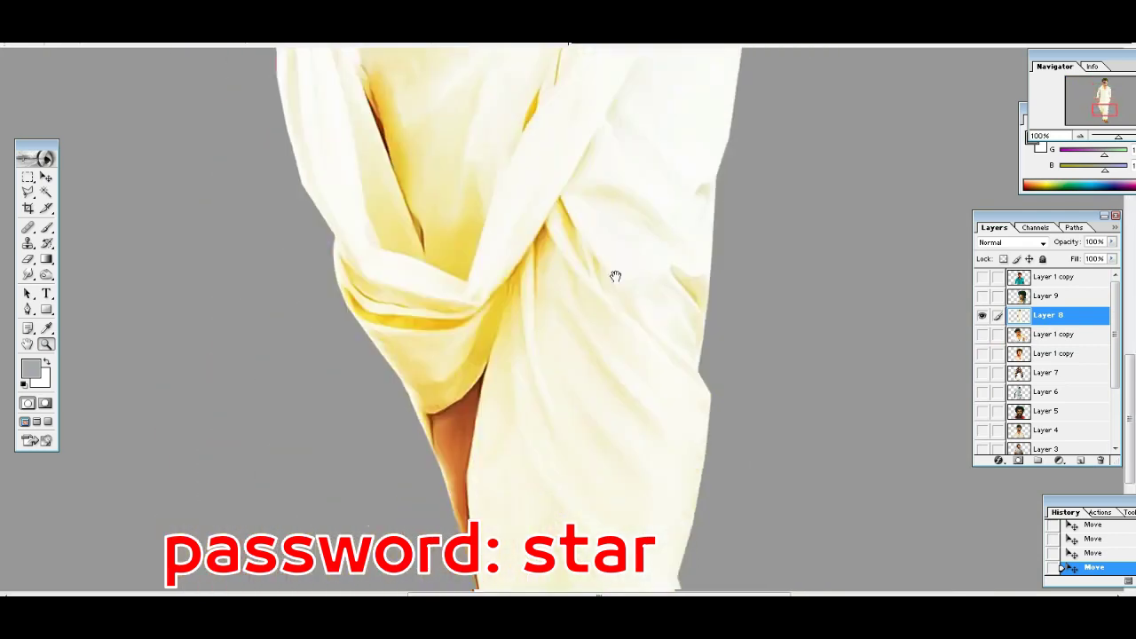
pyautogui.scroll(-5, 614, 272)
pyautogui.scroll(5, 609, 376)
pyautogui.scroll(5, 586, 248)
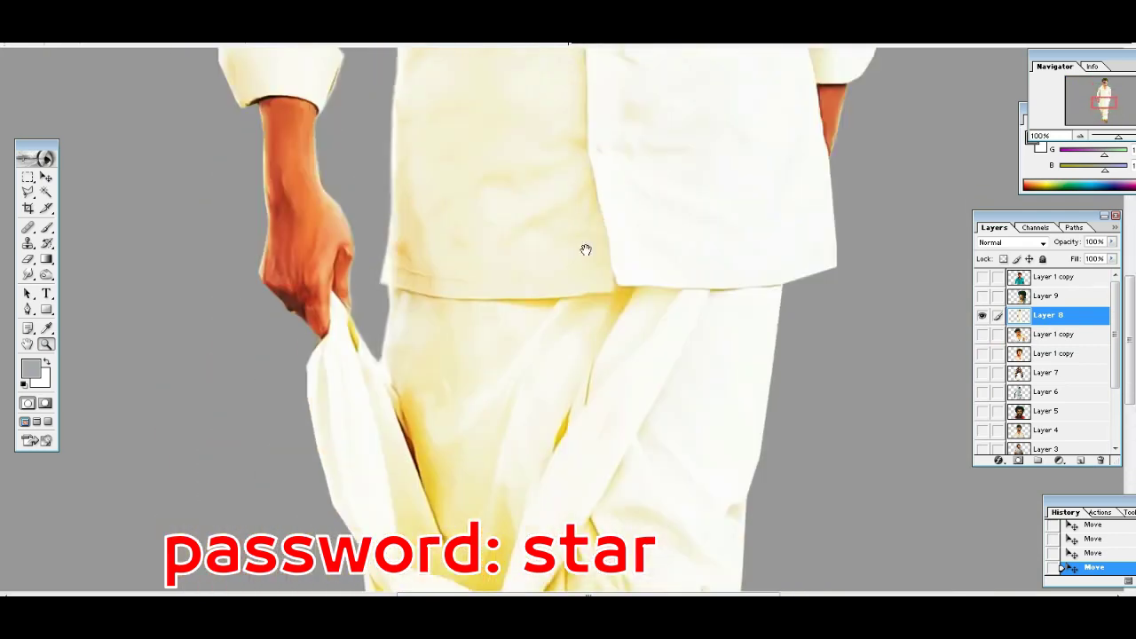
pyautogui.scroll(5, 586, 266)
pyautogui.scroll(3, 587, 324)
pyautogui.hotkey('ctrl', '0')
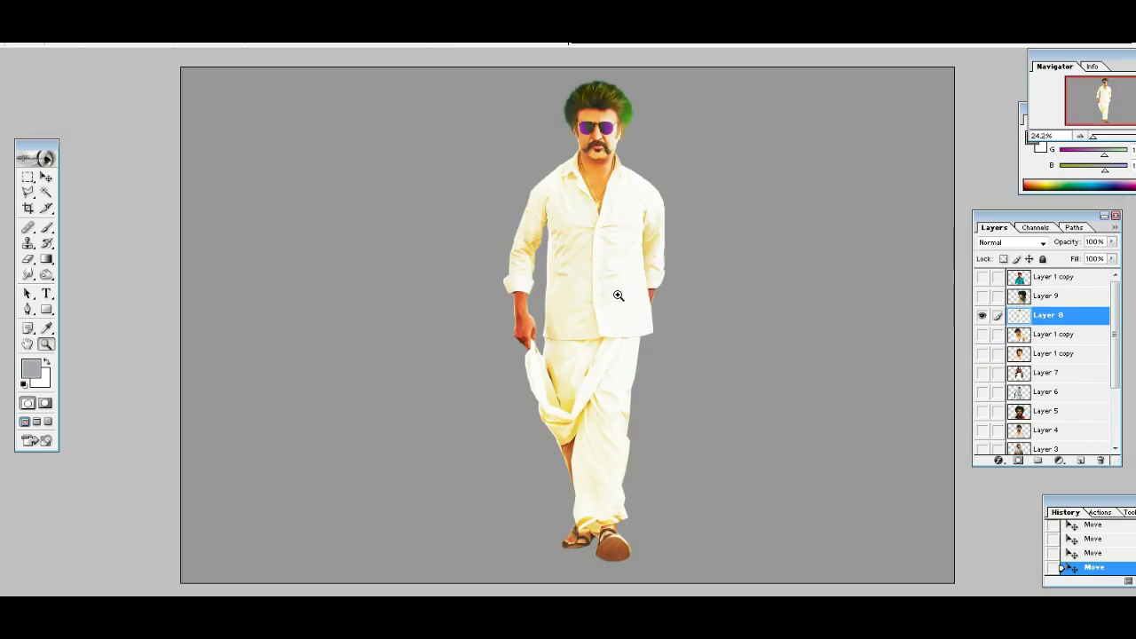
# Try side-by-side copies and a greyscale copy of the figure, undo them, and reposition it.
pyautogui.press('v')
pyautogui.moveTo(619, 296)
pyautogui.mouseDown()
pyautogui.moveTo(498, 312)
pyautogui.moveTo(822, 325)
pyautogui.mouseUp()
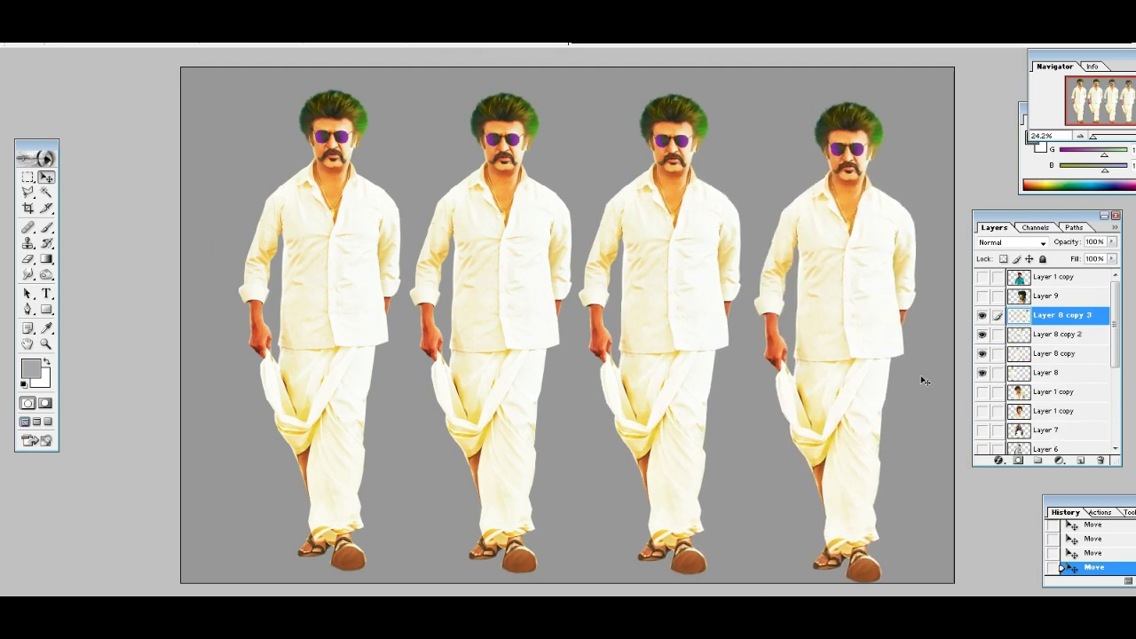
pyautogui.hotkey('ctrl', 'alt', 'z')
pyautogui.hotkey('ctrl', 'alt', 'z')
pyautogui.hotkey('ctrl', 'alt', 'z')
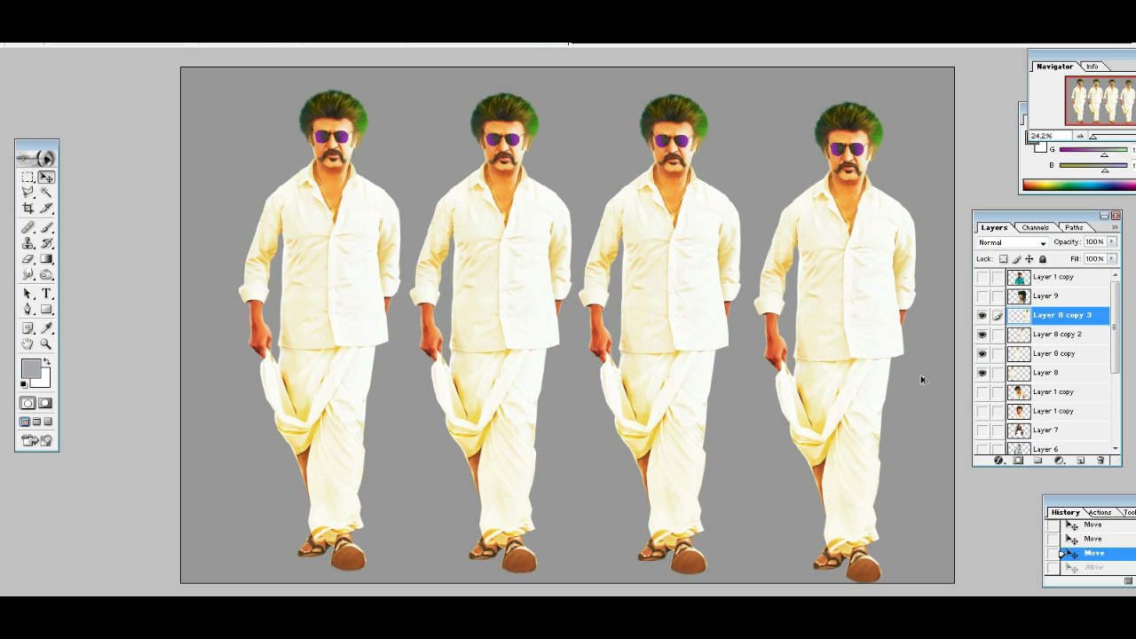
pyautogui.moveTo(350, 292); pyautogui.dragTo(715, 304)
pyautogui.hotkey('ctrl', 'shift', 'u')
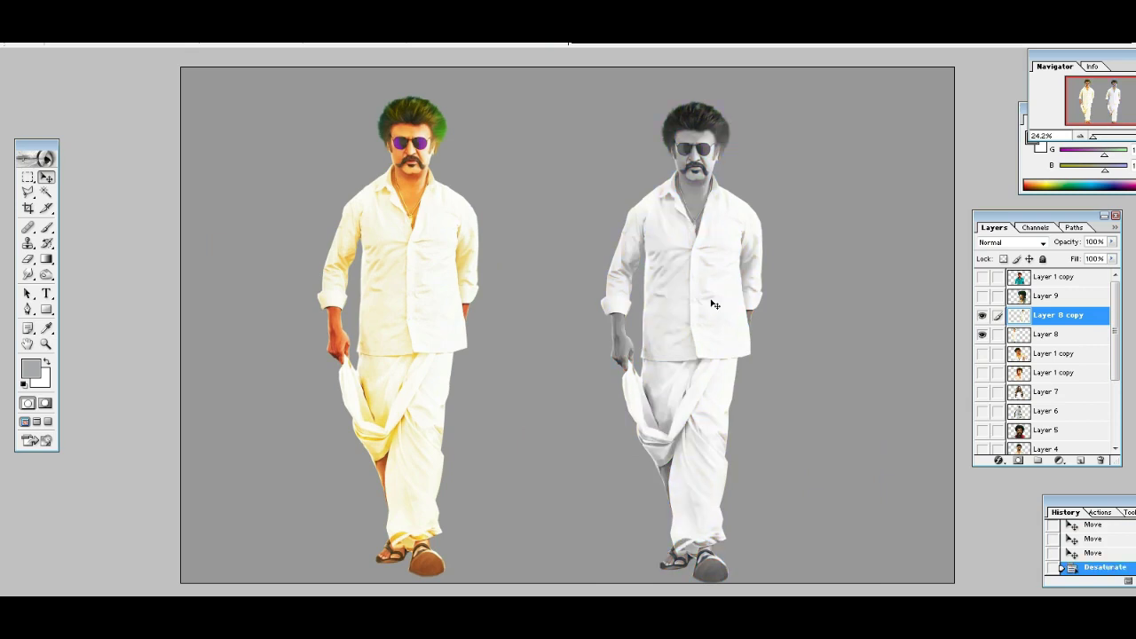
pyautogui.hotkey('ctrl', 'alt', 'z')
pyautogui.hotkey('ctrl', 'alt', 'z')
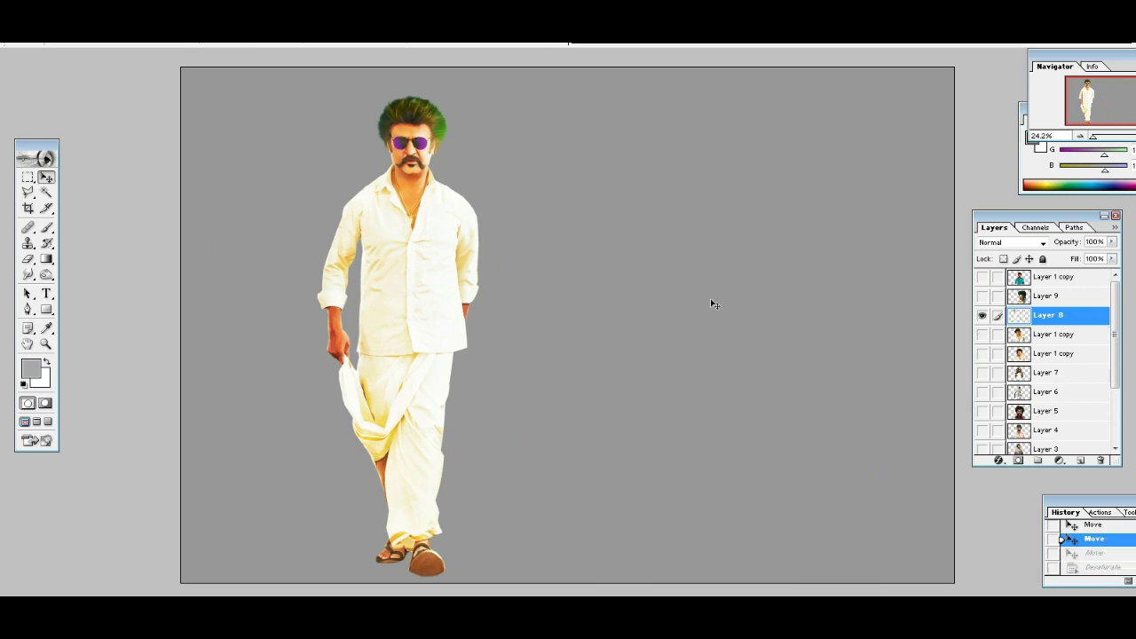
pyautogui.moveTo(397, 247); pyautogui.dragTo(588, 236)
# Hide Layer 8, then show and select Layer 9's green-haired portrait and shift it right.
pyautogui.click(982, 315)
pyautogui.click(982, 296)
pyautogui.click(1048, 295)
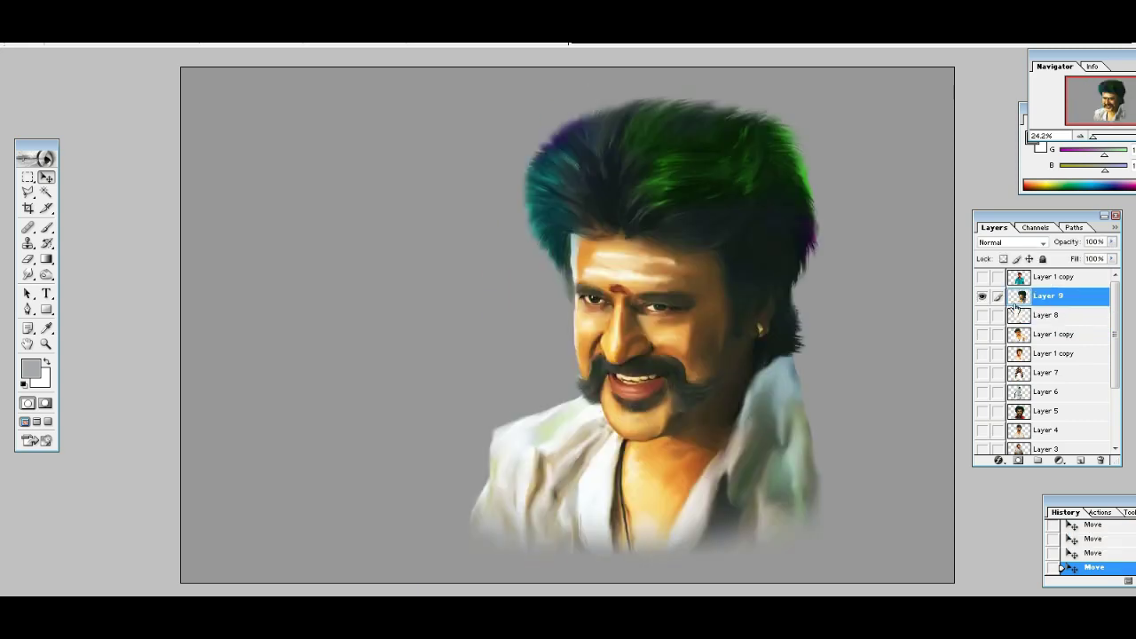
pyautogui.moveTo(725, 310); pyautogui.dragTo(827, 310)
# Zoom in on the Layer 9 portrait's face and move the portrait back toward the centre.
pyautogui.press('z')
pyautogui.click(652, 193)
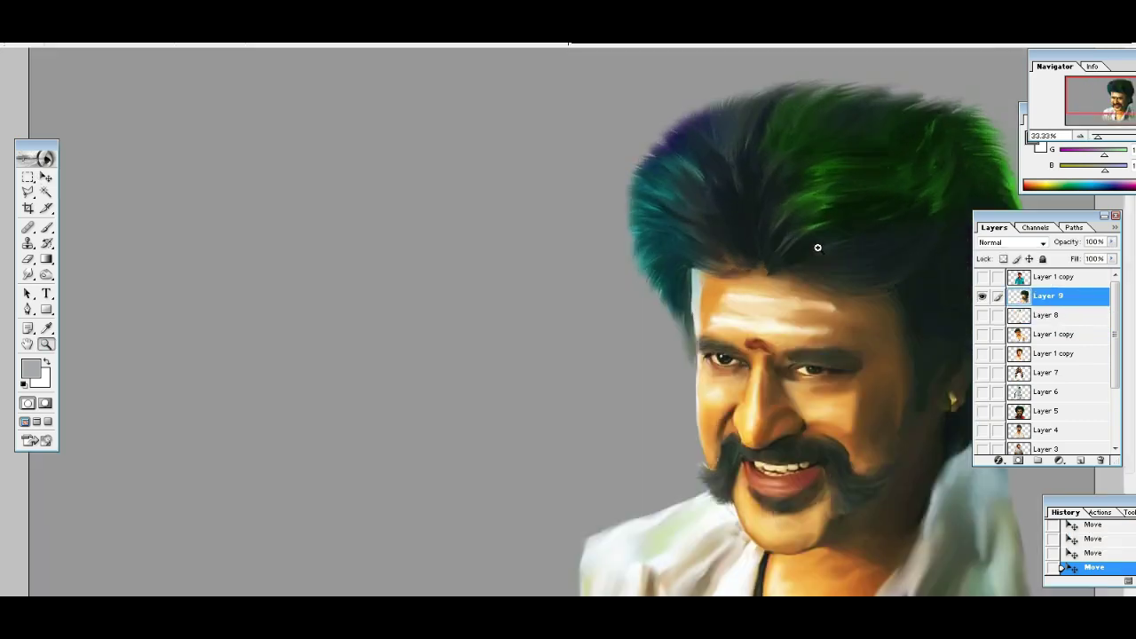
pyautogui.click(46, 176)
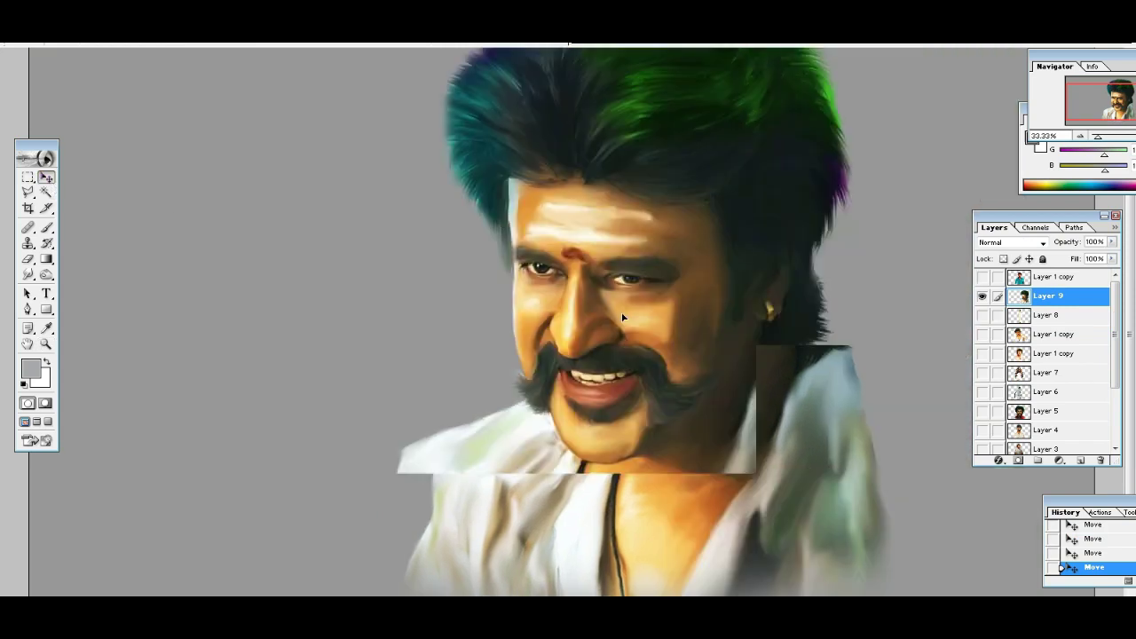
pyautogui.moveTo(1020, 296); pyautogui.dragTo(833, 295)
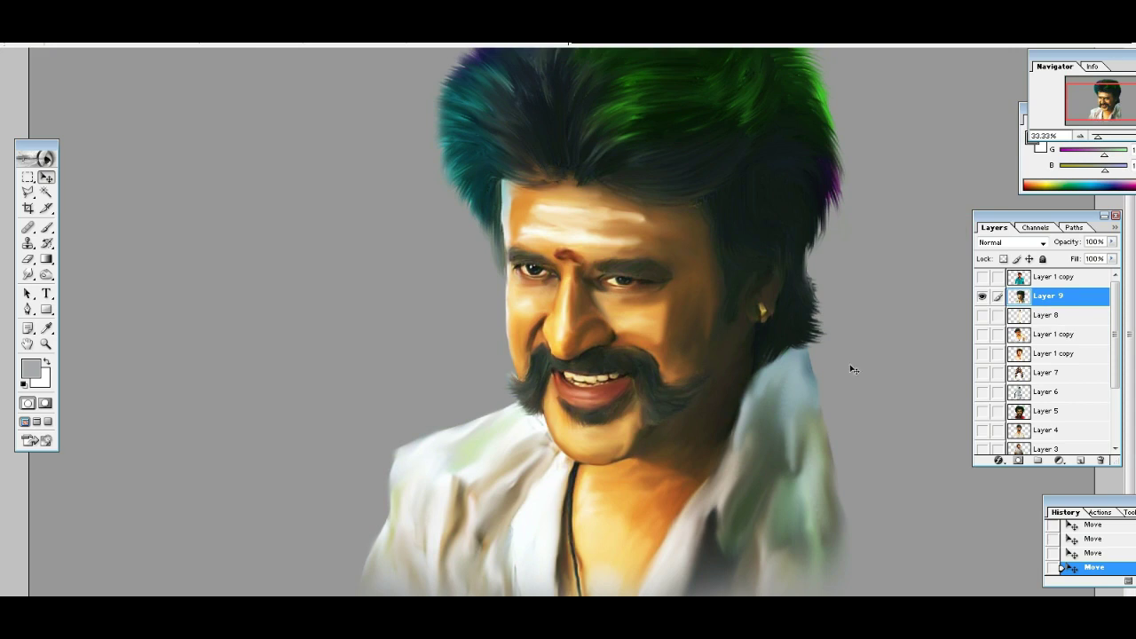
pyautogui.moveTo(669, 361)
pyautogui.mouseDown()
pyautogui.moveTo(660, 352)
pyautogui.moveTo(514, 367)
pyautogui.moveTo(831, 380)
pyautogui.mouseUp()
# Fit the image on screen, preview a greyscale copy of the portrait, then undo it.
pyautogui.press('z')
pyautogui.hotkey('ctrl', '0')
pyautogui.press('v')
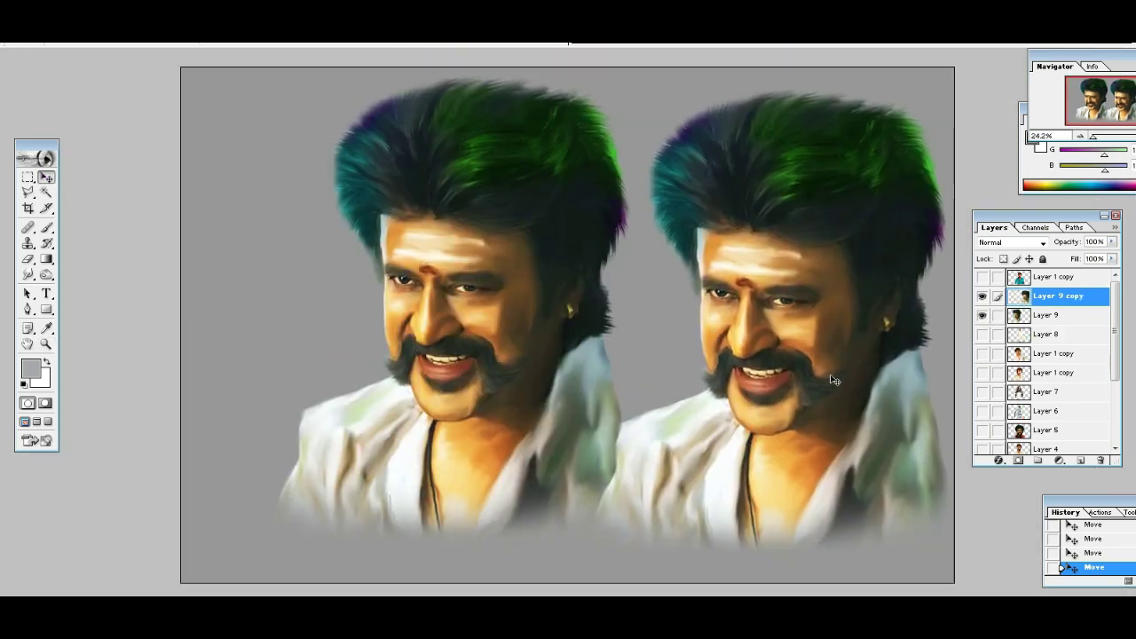
pyautogui.hotkey('ctrl', 'shift', 'u')
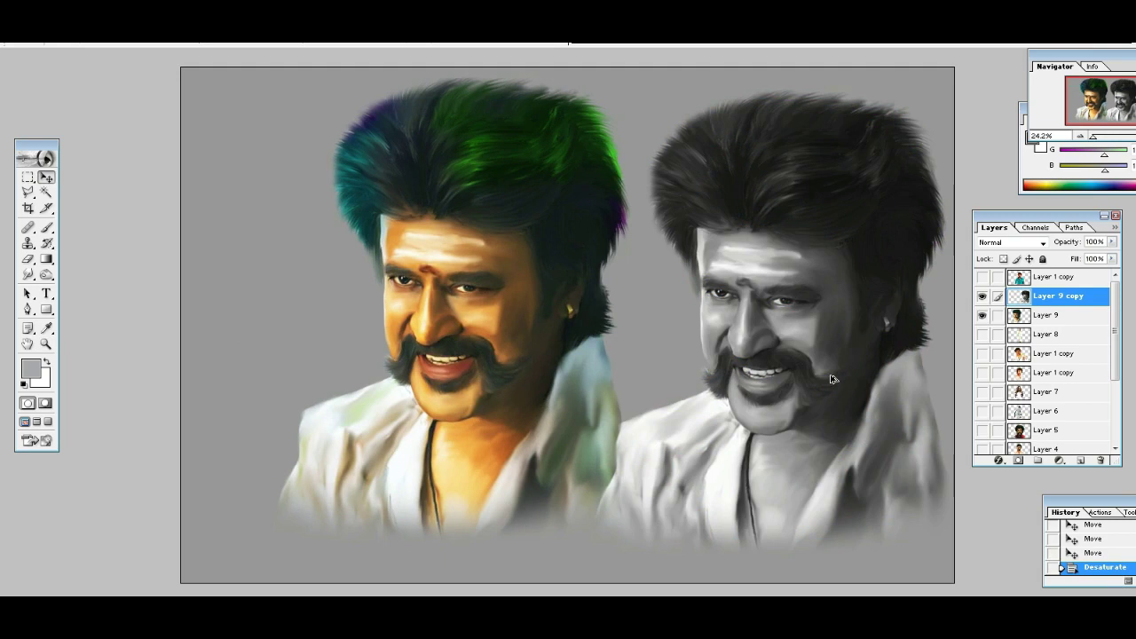
pyautogui.hotkey('ctrl', 'alt', 'z')
pyautogui.hotkey('ctrl', 'alt', 'z')
pyautogui.hotkey('ctrl', 'alt', 'z')
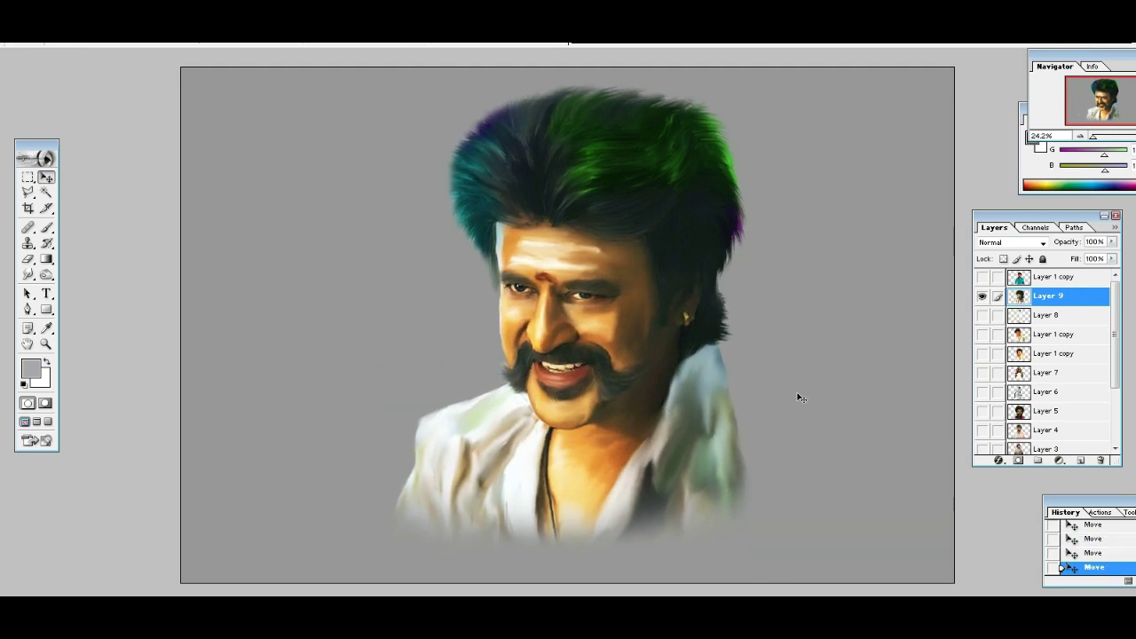
# Hide Layer 9, then show and select the teal-shirt Layer 1 copy and nudge it.
pyautogui.click(982, 296)
pyautogui.click(982, 276)
pyautogui.click(1056, 276)
pyautogui.moveTo(583, 370); pyautogui.dragTo(577, 358)
# Zoom to 50% on the teal-shirt portrait's face, inspect it, then fit on screen.
pyautogui.press('z')
pyautogui.click(593, 226)
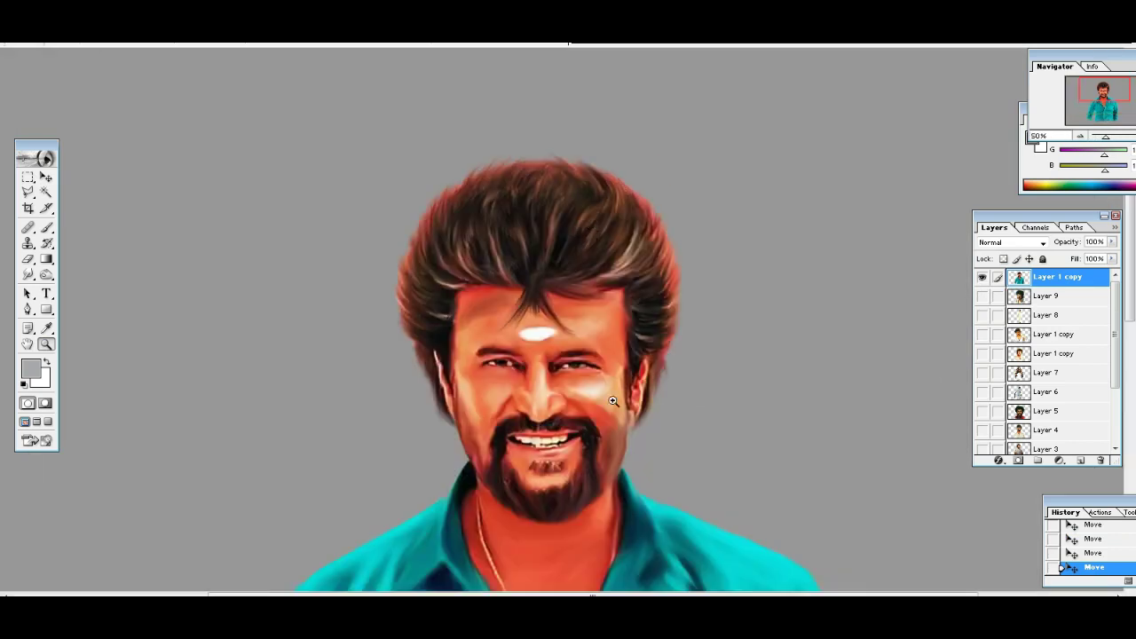
pyautogui.moveTo(614, 401); pyautogui.dragTo(639, 316)
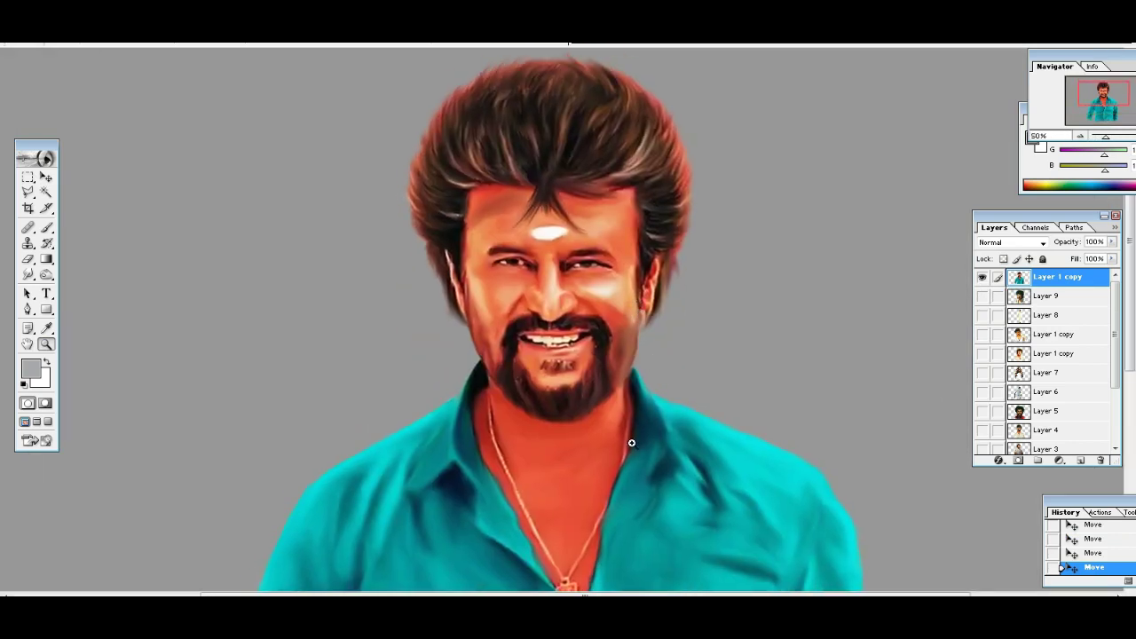
pyautogui.scroll(-5, 657, 306)
pyautogui.scroll(3, 662, 237)
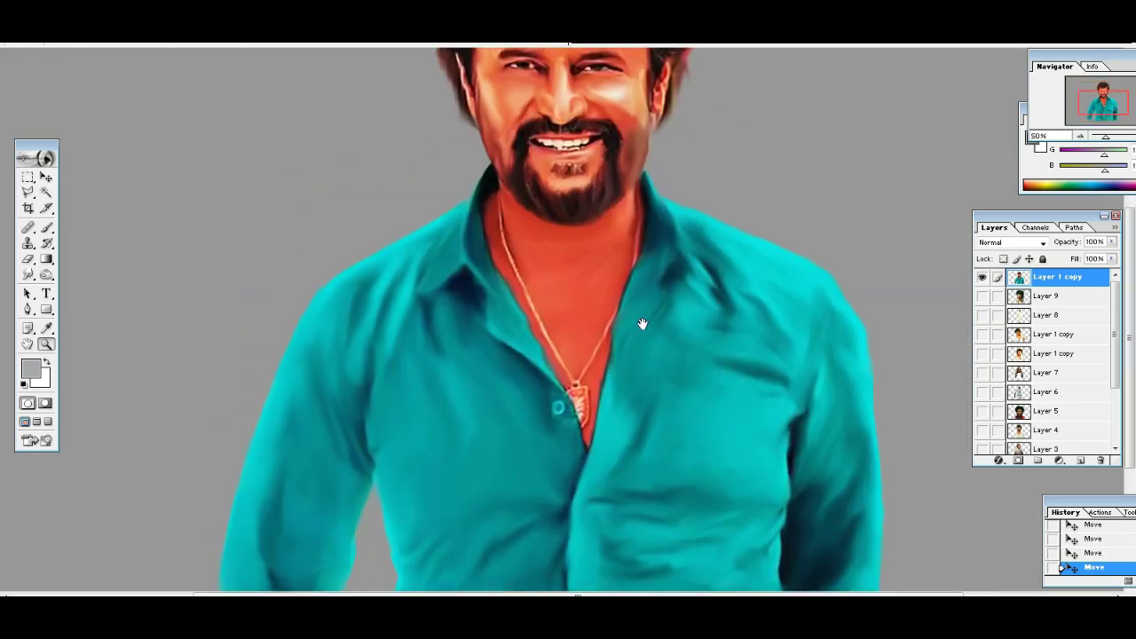
pyautogui.scroll(2, 645, 325)
pyautogui.scroll(3, 645, 325)
pyautogui.rightClick(639, 295)
pyautogui.click(646, 327)
# Alt-drag a copy of the portrait to the right and desaturate it, then undo both.
pyautogui.click(45, 177)
pyautogui.moveTo(609, 390)
pyautogui.mouseDown()
pyautogui.moveTo(453, 391)
pyautogui.moveTo(803, 427)
pyautogui.mouseUp()
pyautogui.hotkey('ctrl', 'shift', 'u')
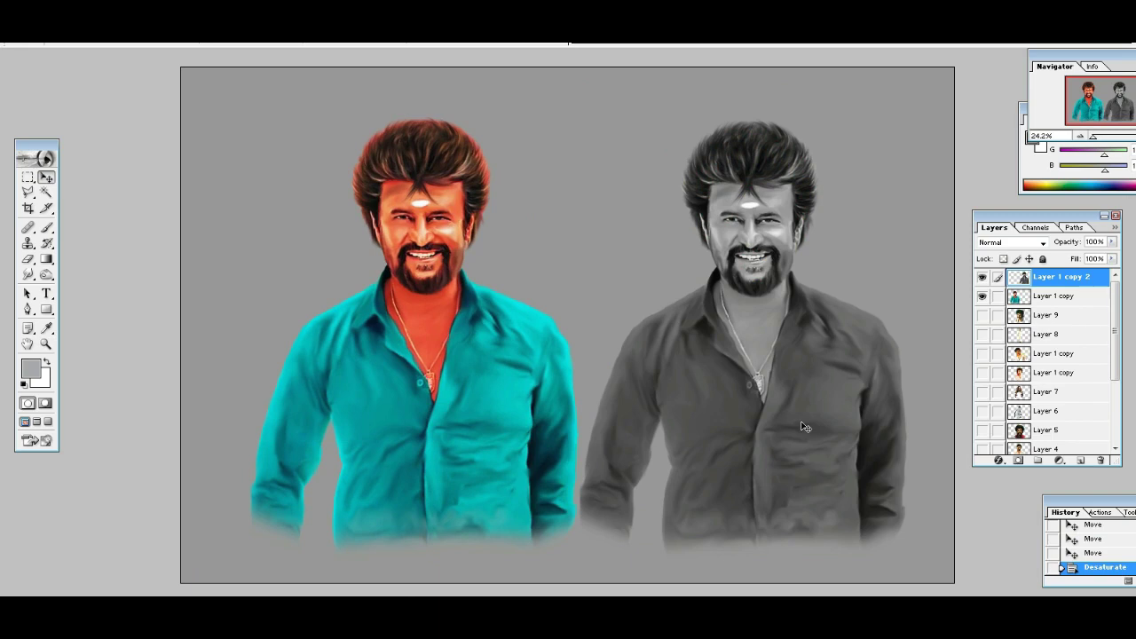
pyautogui.hotkey('ctrl', 'alt', 'z')
pyautogui.hotkey('ctrl', 'alt', 'z')
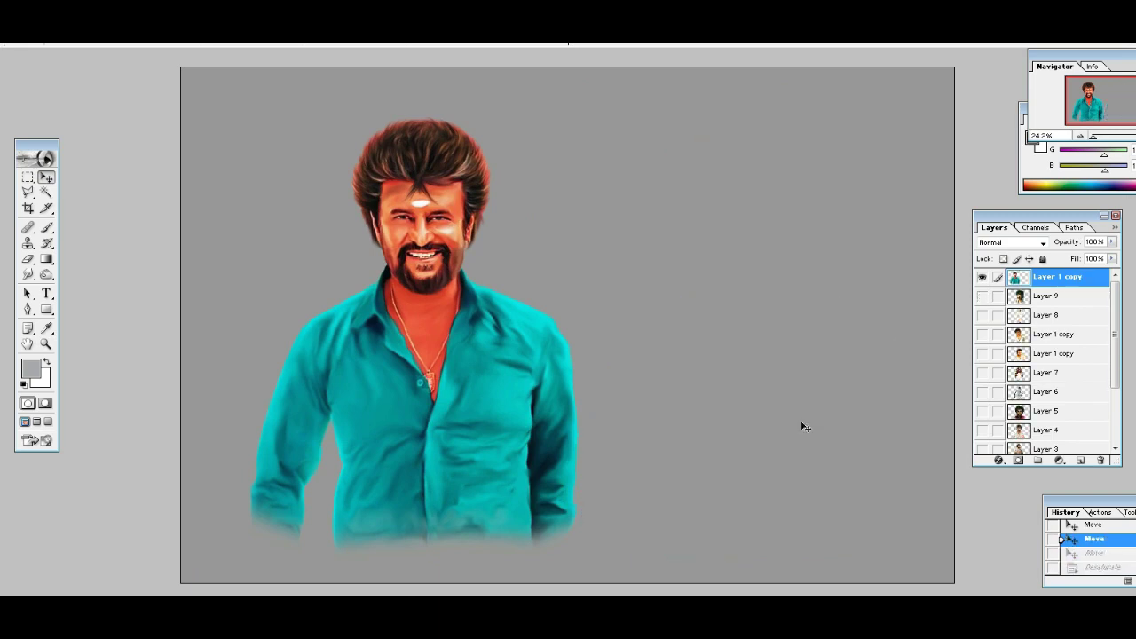
pyautogui.hotkey('ctrl', 'alt', 'z')
# Nudge the portrait slightly right, zoom to 33.33%, then fit the image on screen.
pyautogui.hotkey('shift', 'Right')
pyautogui.hotkey('shift', 'Right')
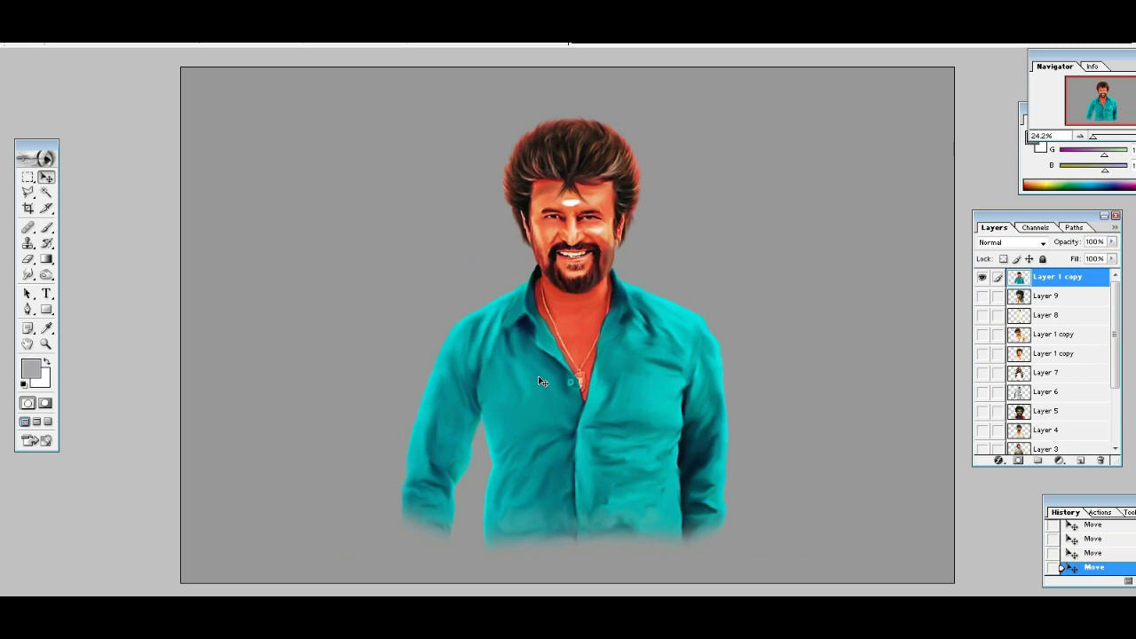
pyautogui.click(47, 343)
pyautogui.click(611, 208)
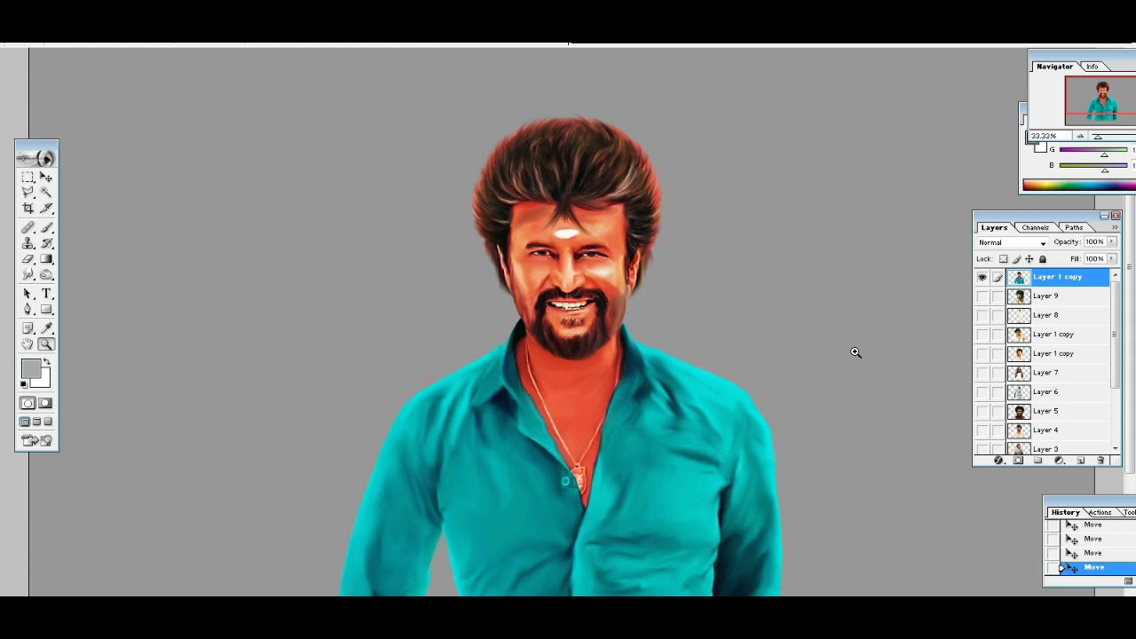
pyautogui.rightClick(627, 259)
pyautogui.click(640, 264)
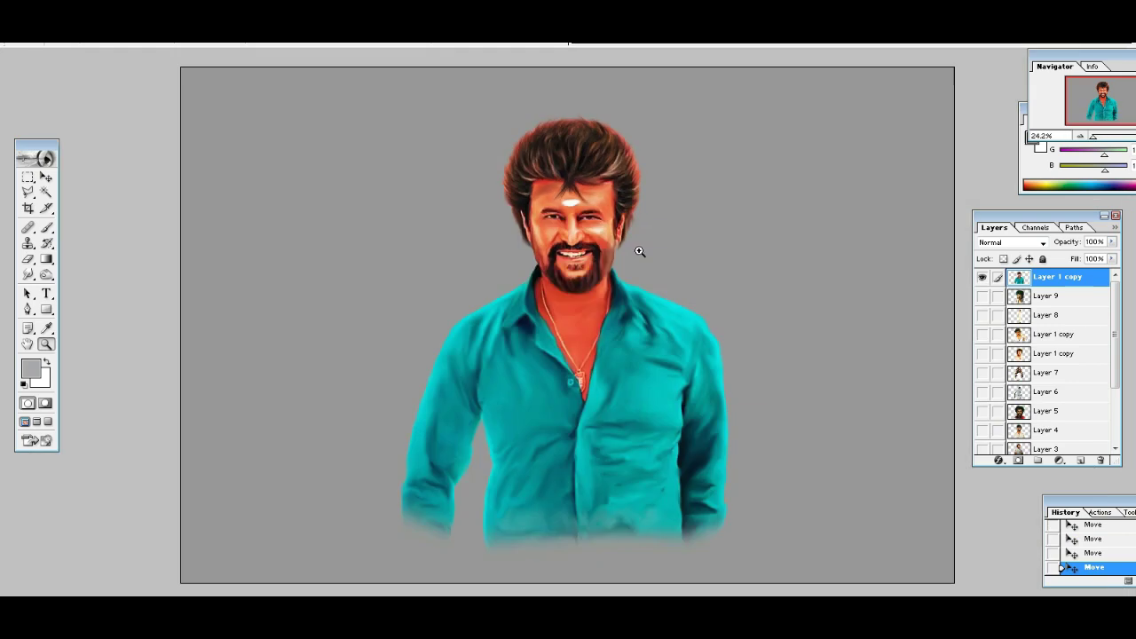
# Turn off visibility of the Layer 1 copy teal-shirt portrait, leaving only the grey fill.
pyautogui.click(984, 279)
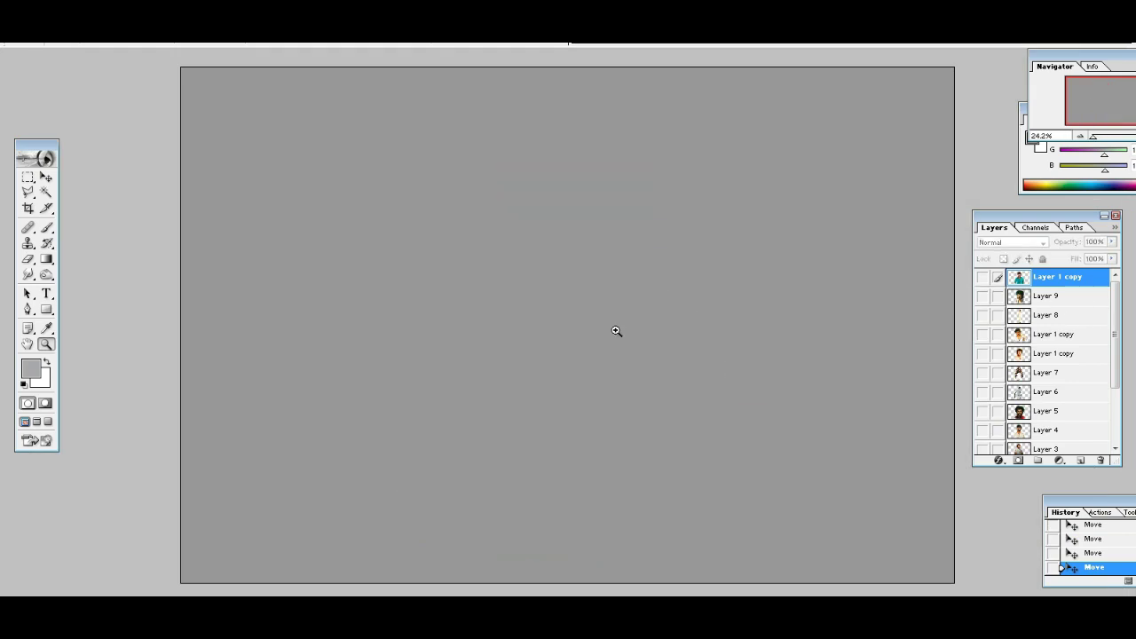